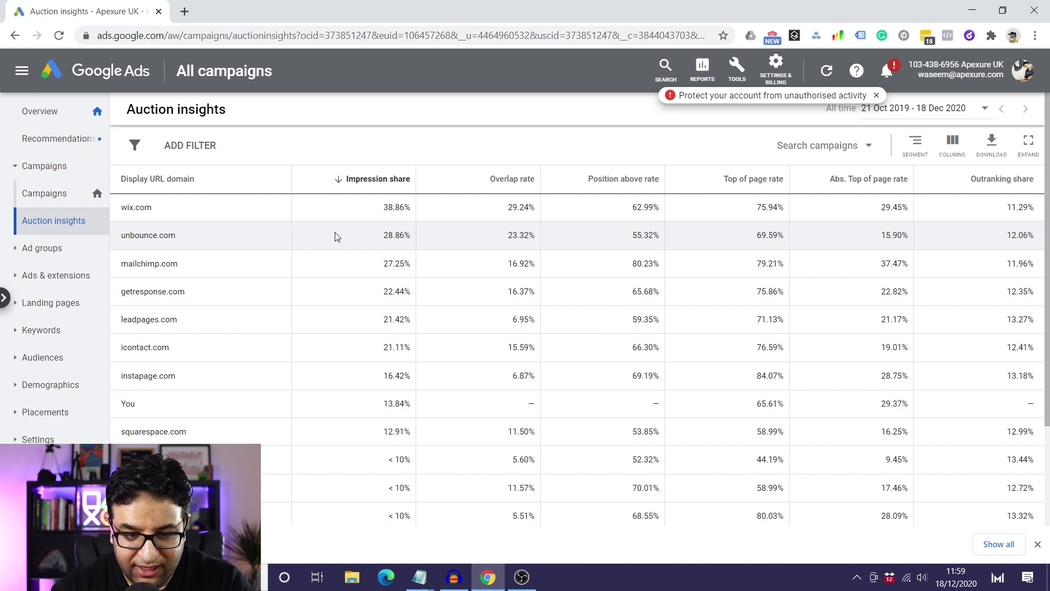
Review the competitor domains and their impression share in the Auction insights table
scroll(228, 307, down, 1)
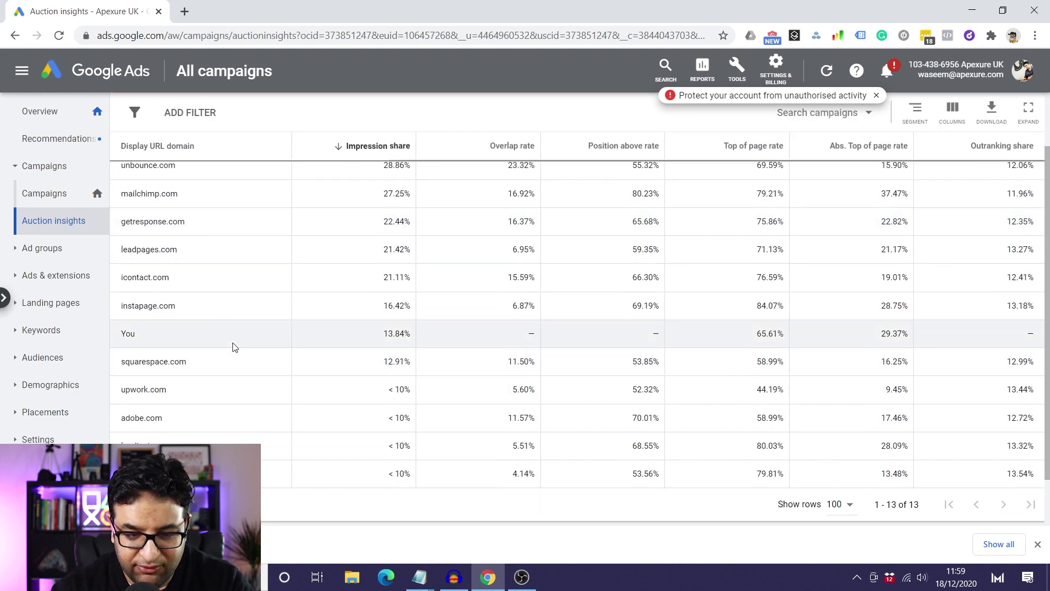
scroll(249, 269, up, 1)
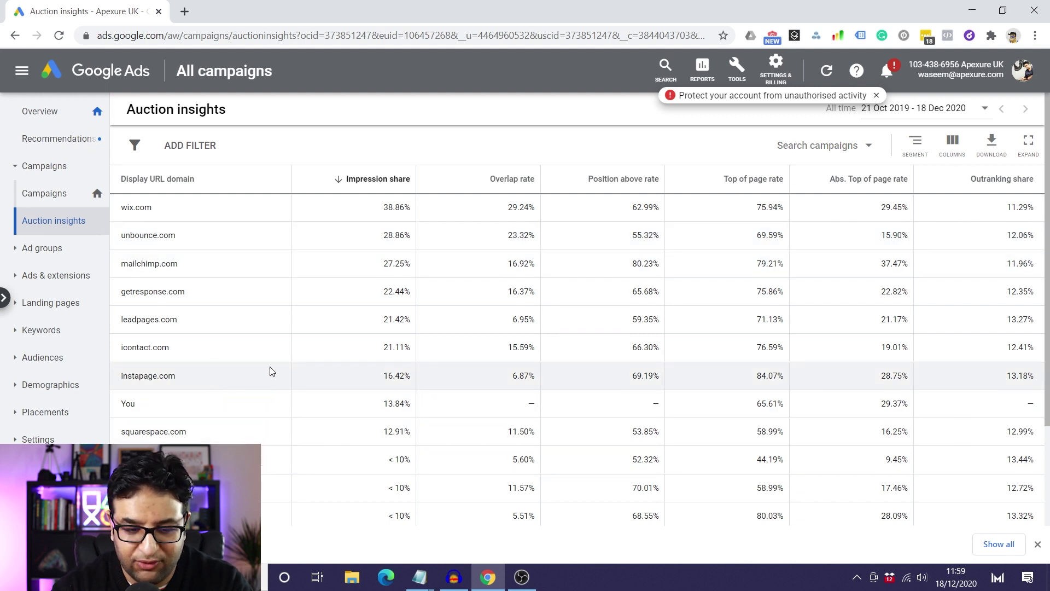
scroll(268, 371, down, 2)
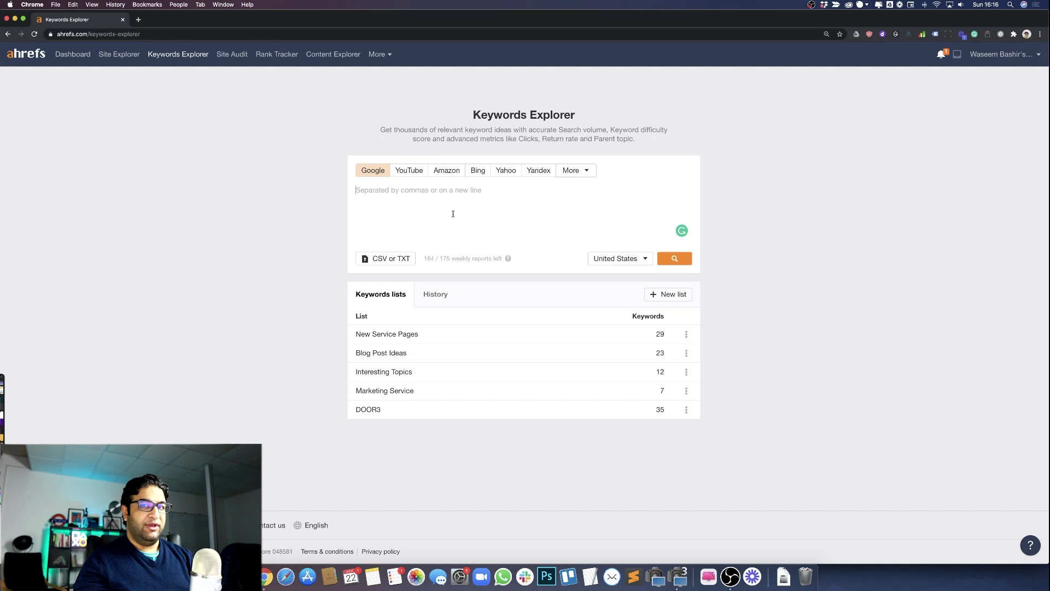
In Ahrefs Keywords Explorer, look up the keyword "software development" on Google for the United States
text(so)
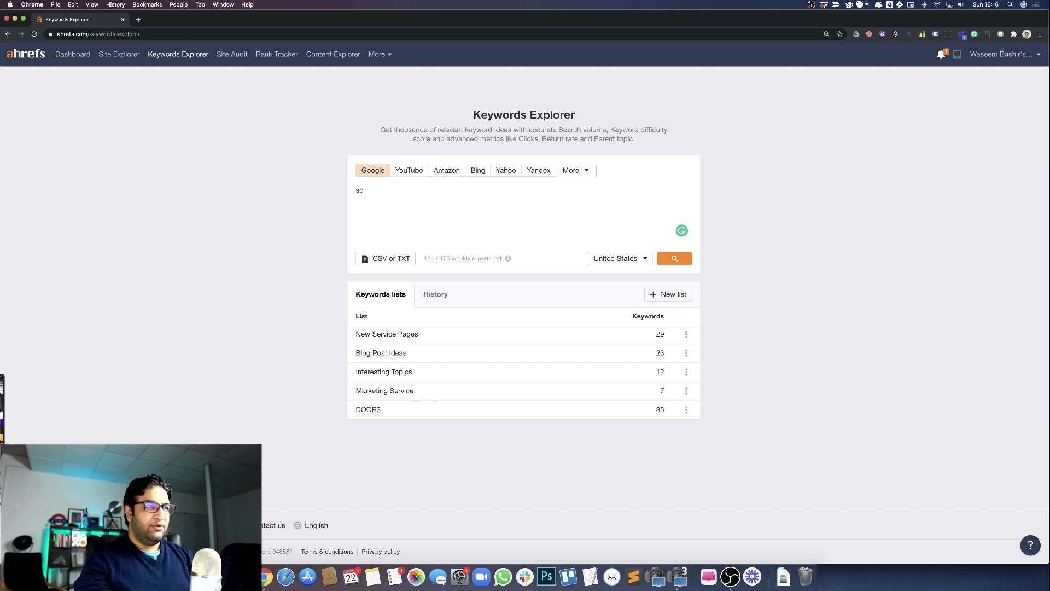
text(ftware )
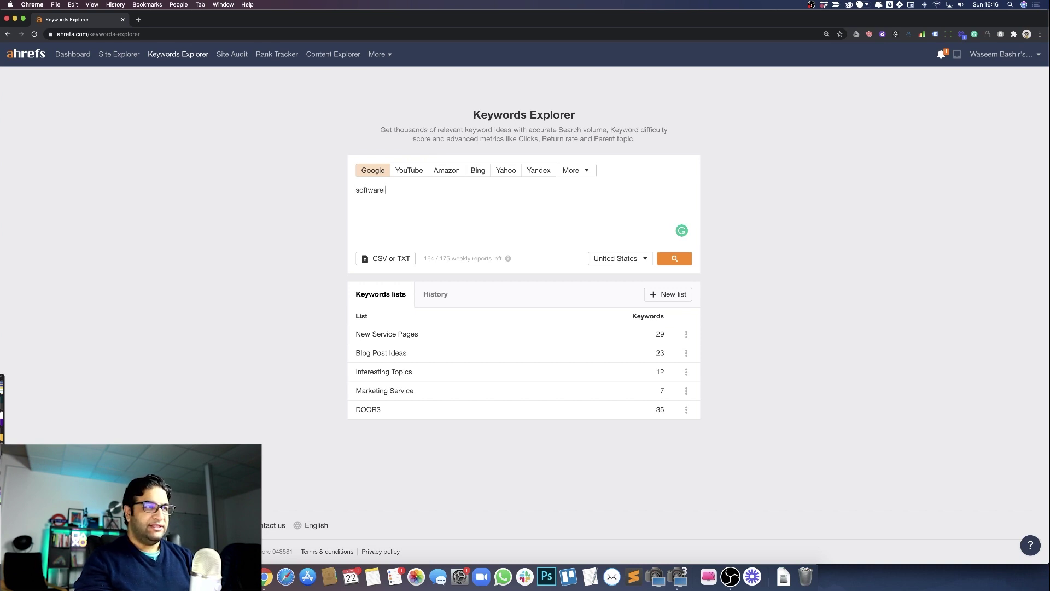
text(development)
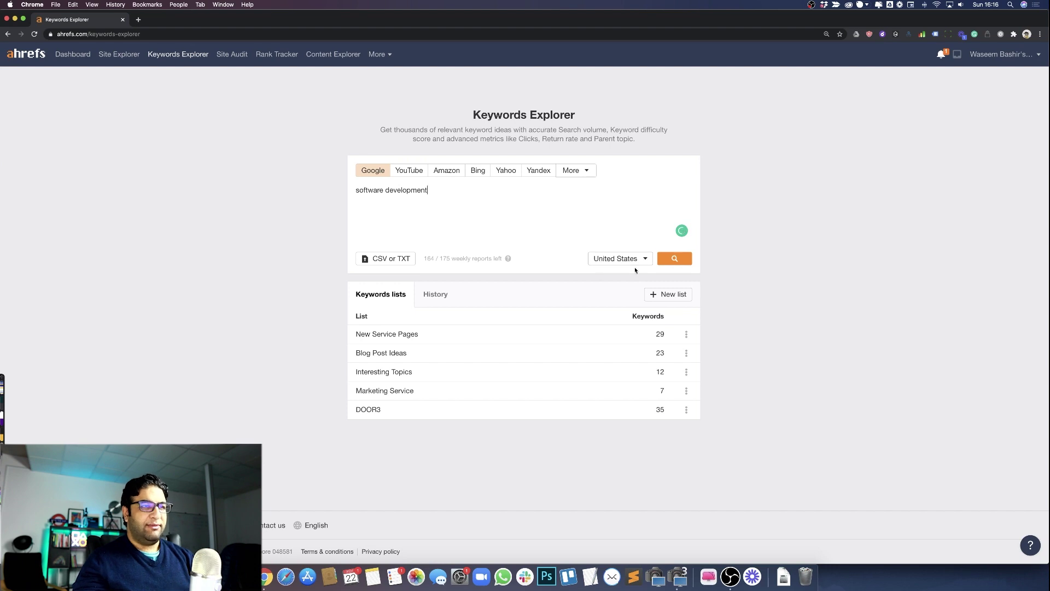
click(686, 260)
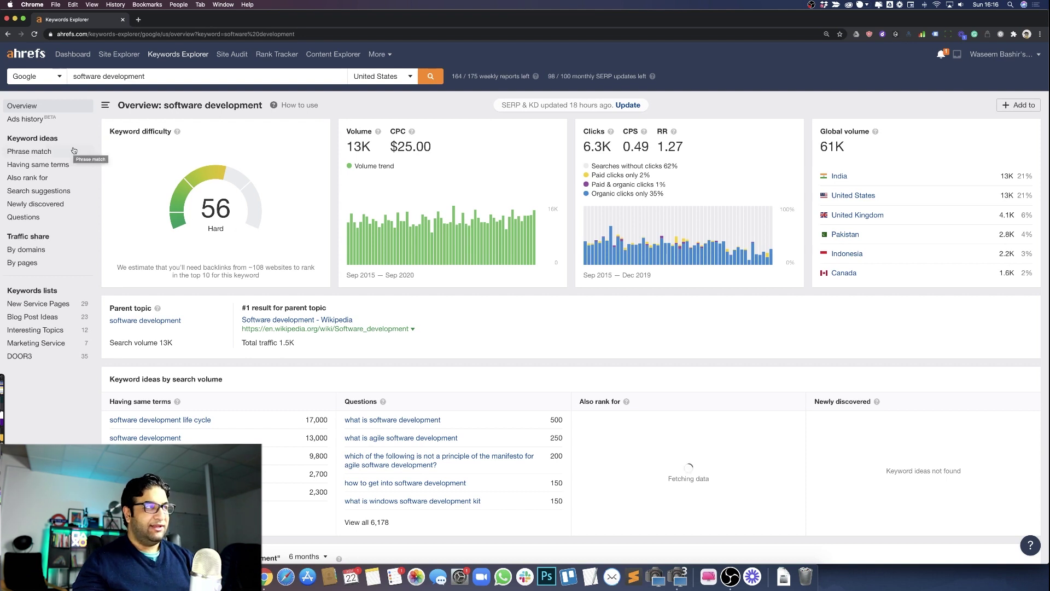
View the keyword's Ads history by landing page and as all ads, ending on the by-domain view
click(37, 121)
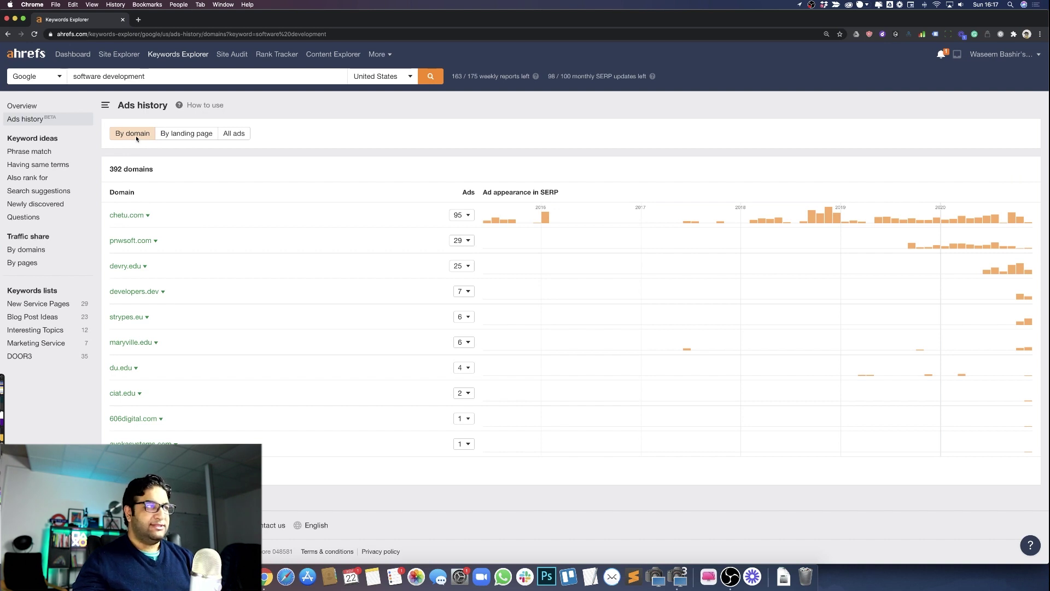
click(199, 141)
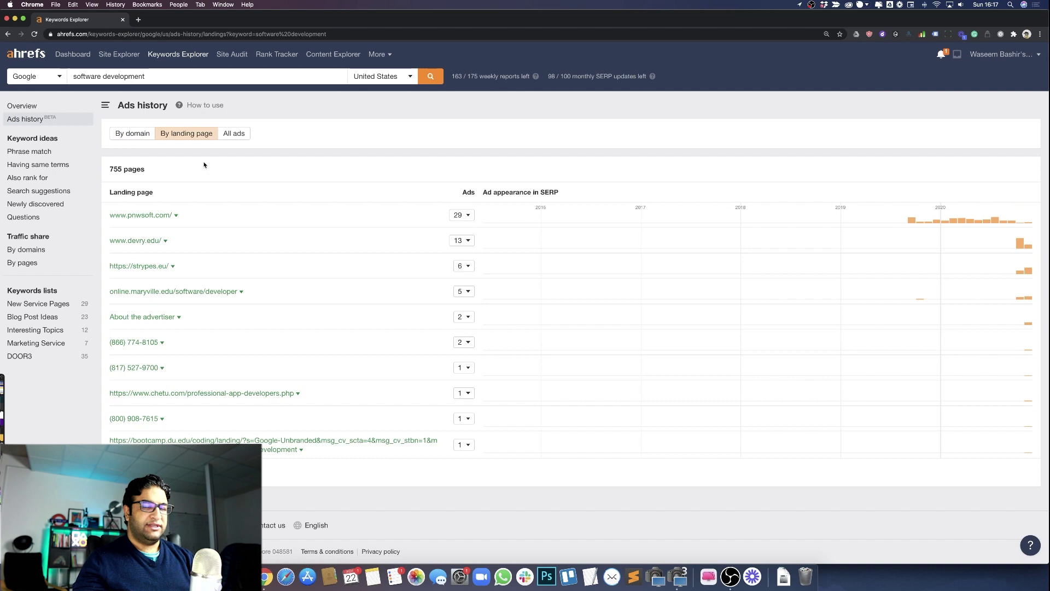
click(236, 134)
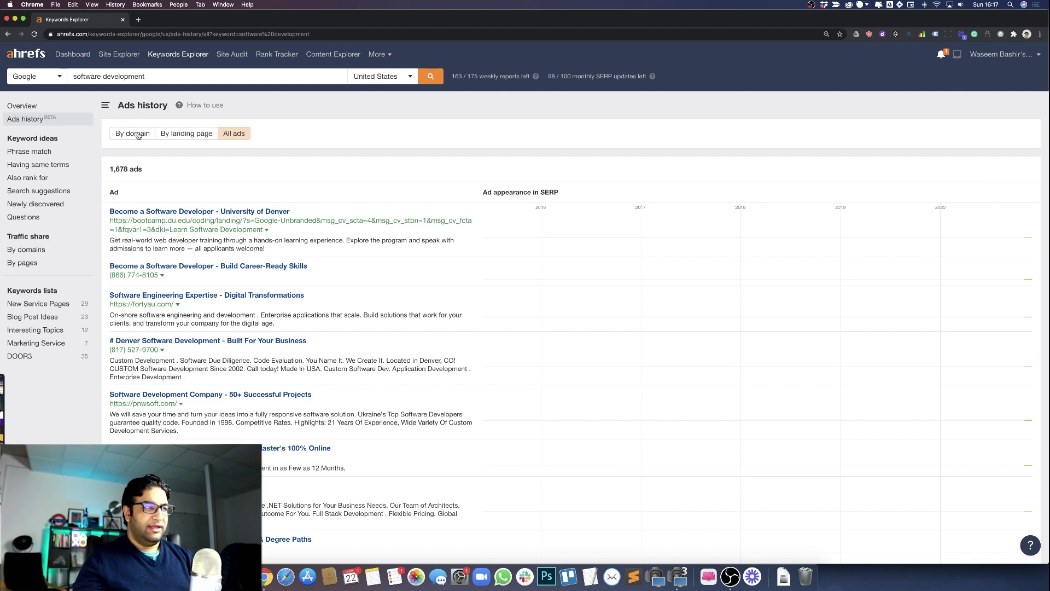
click(167, 137)
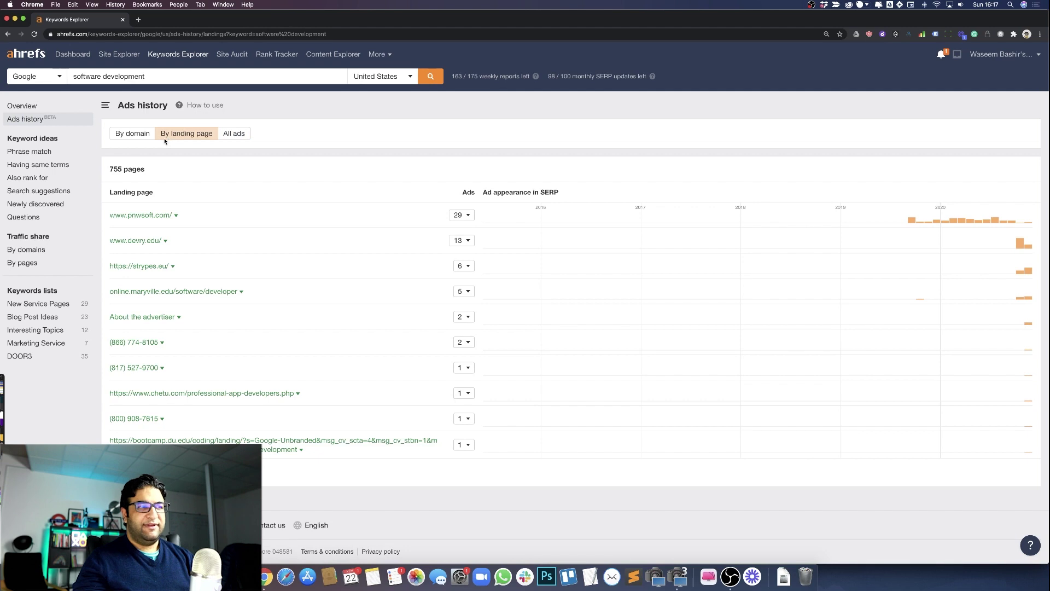
click(132, 135)
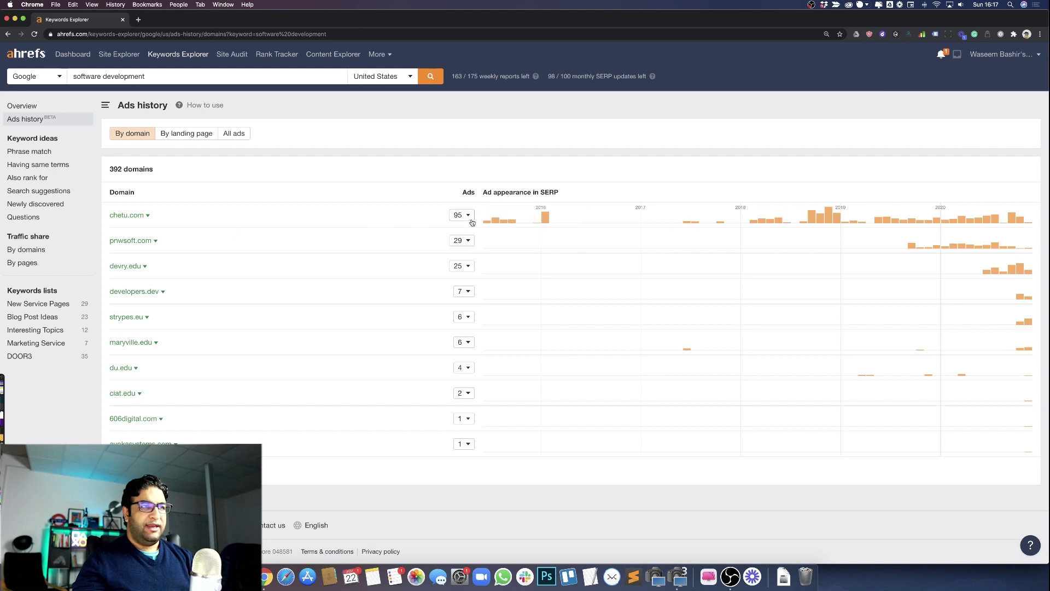
Check chetu.com's ad appearance timeline, expand its list of ads and read the ad copy
mouse_move(524, 224)
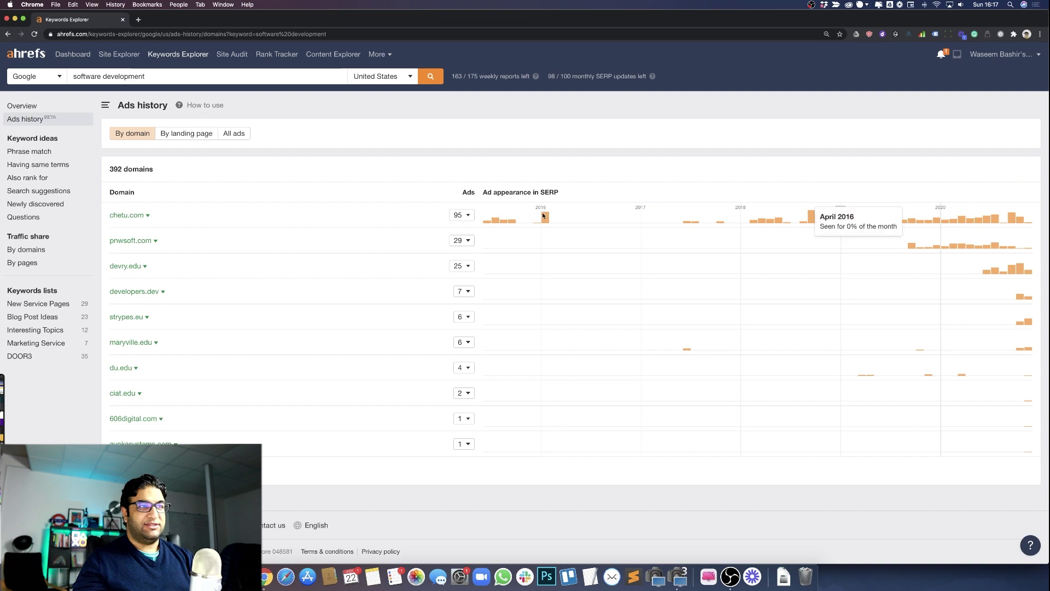
click(457, 215)
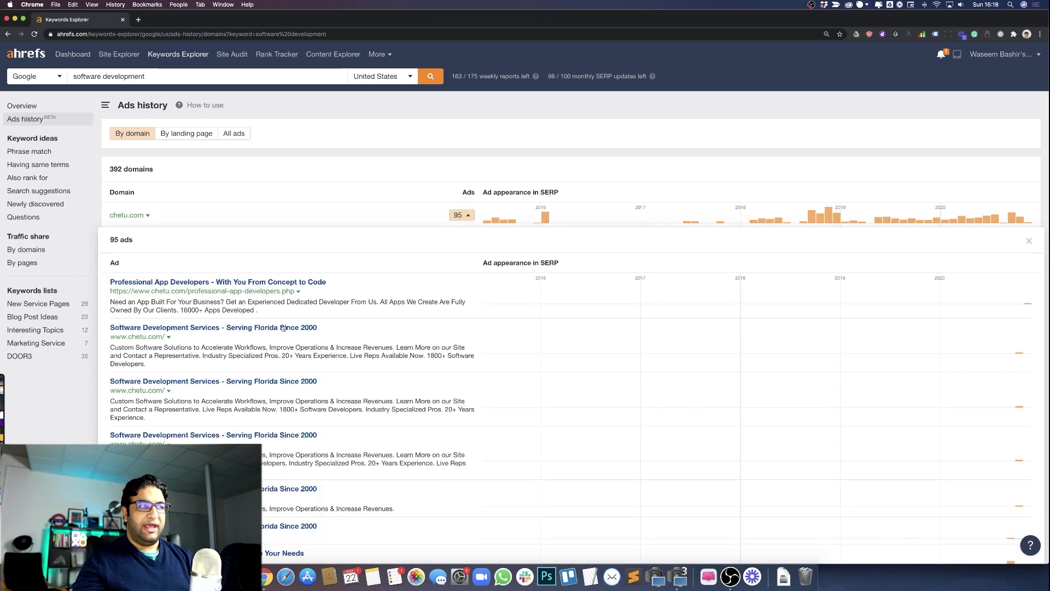
scroll(281, 339, down, 1)
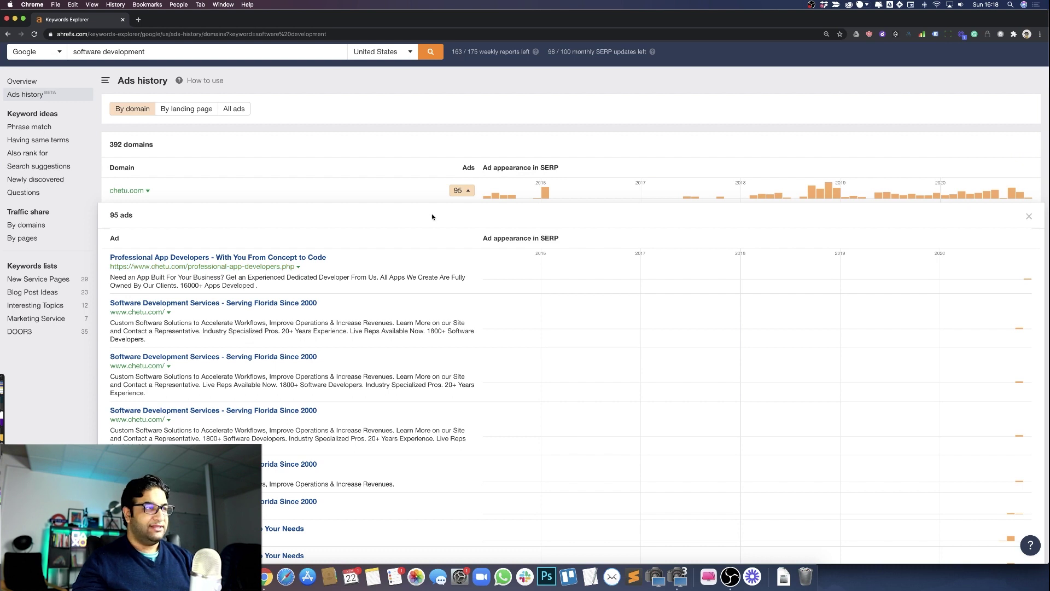
scroll(276, 299, down, 1)
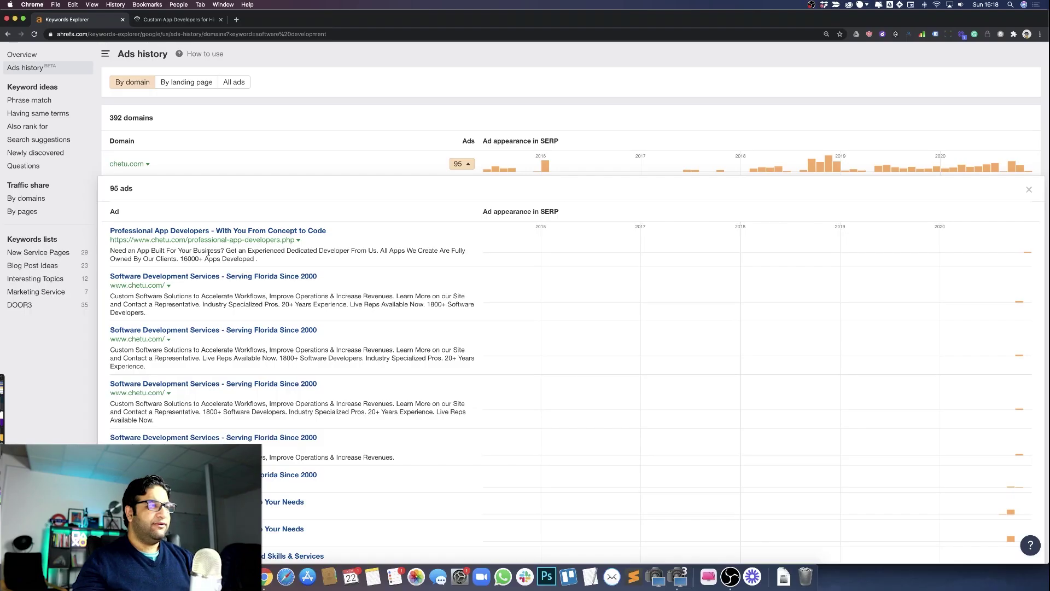
Examine Chetu's Professional App Developers landing page, then return to Ads history and collapse chetu.com's ads
click(164, 21)
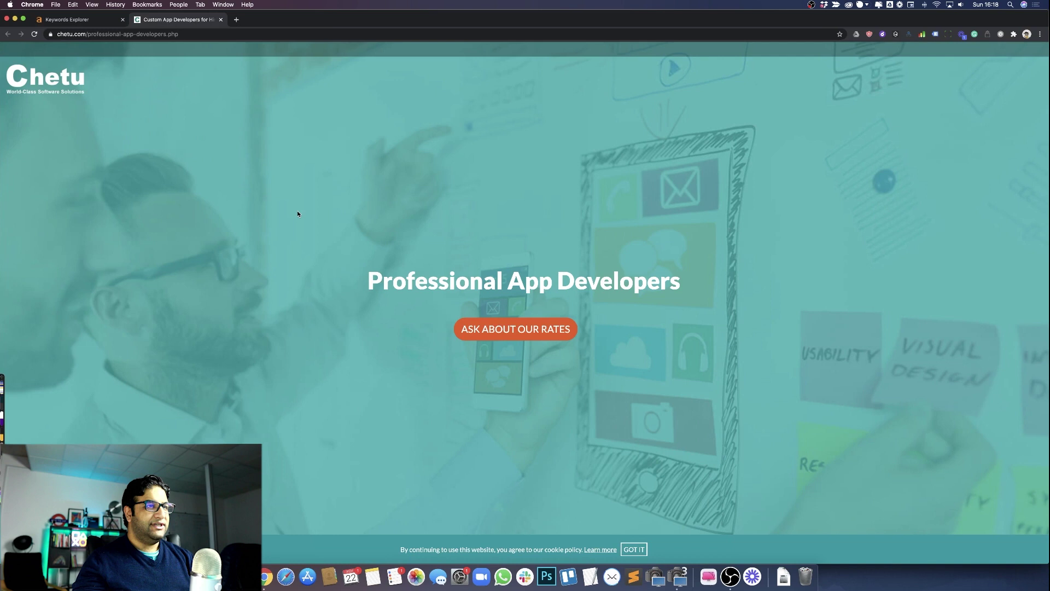
scroll(469, 389, down, 3)
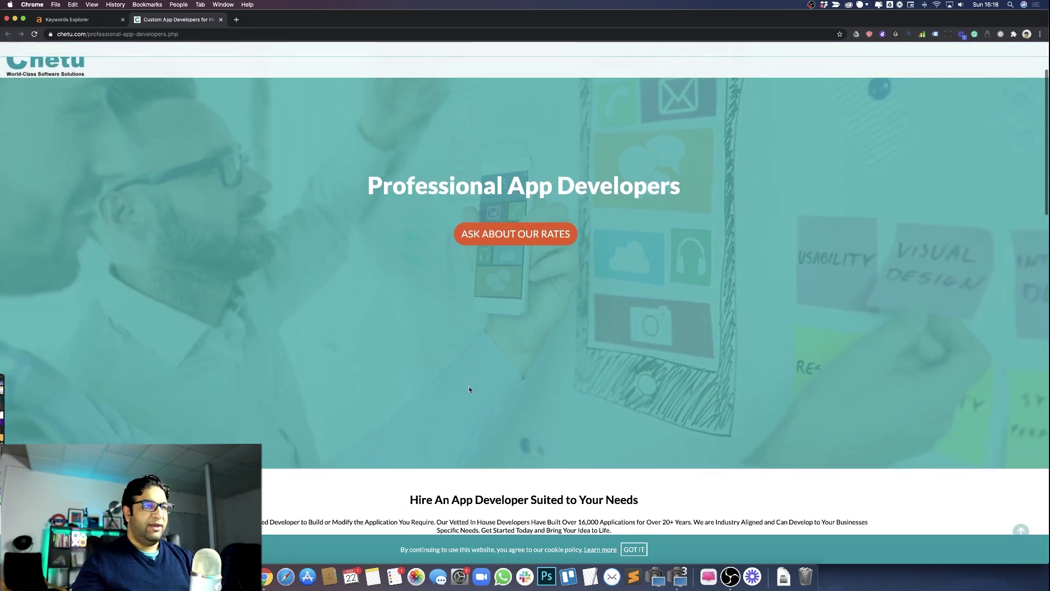
scroll(469, 390, down, 15)
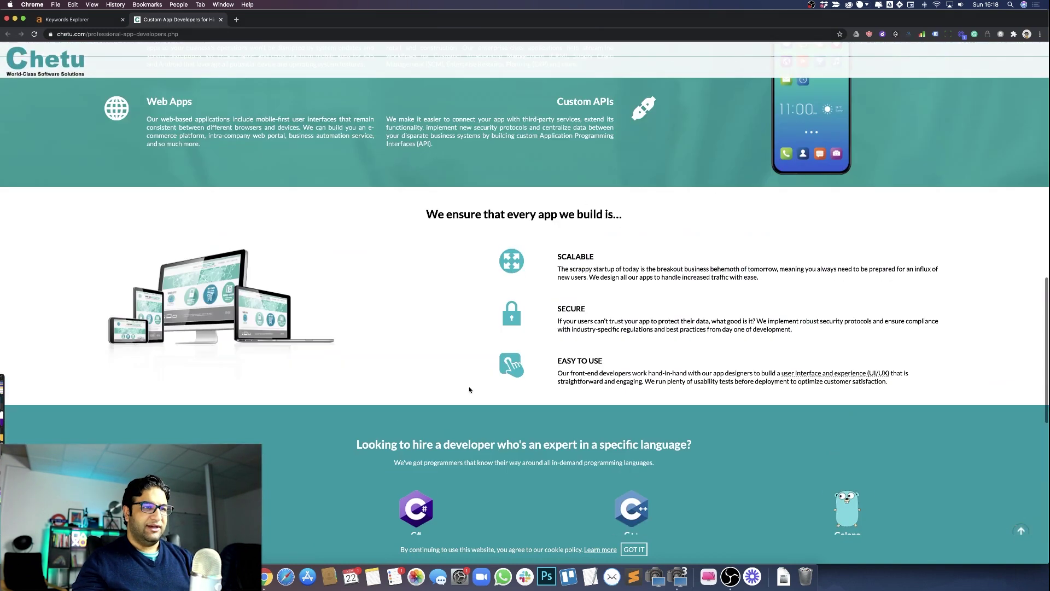
click(72, 19)
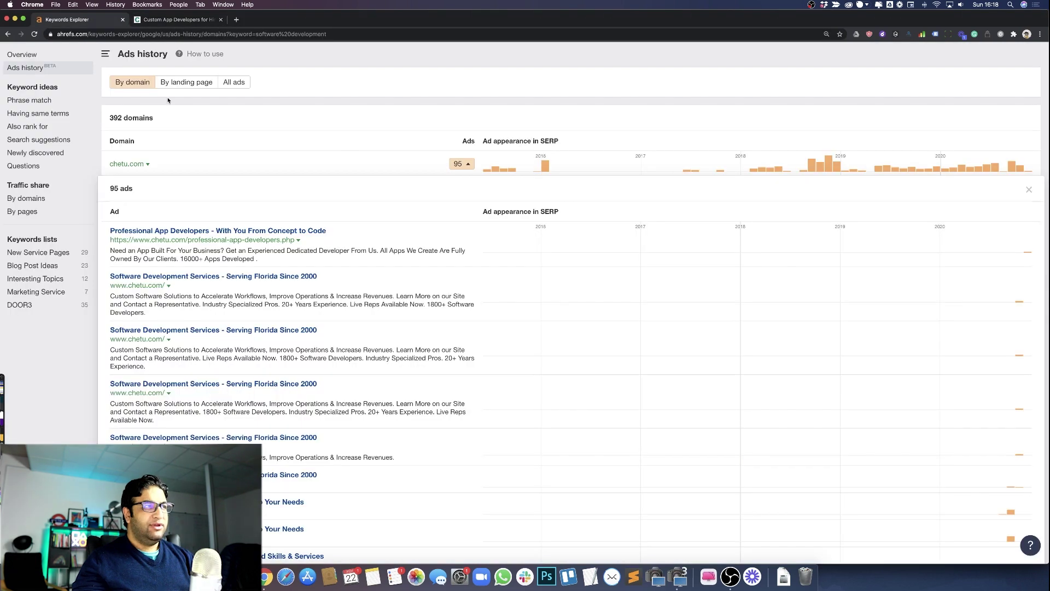
click(450, 167)
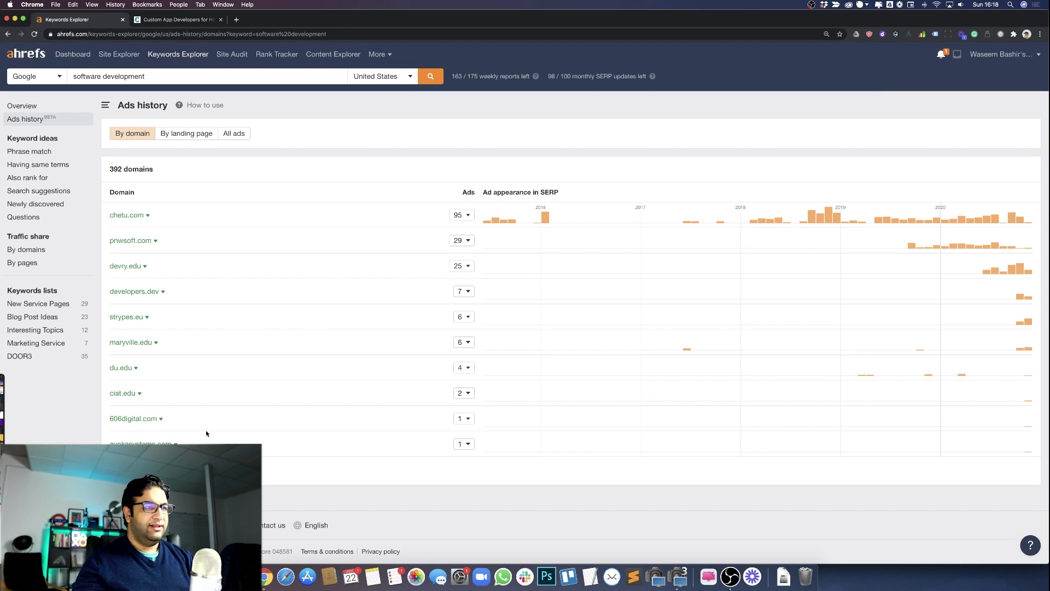
Group Ads history by landing page and open the pnwsoft.com, devry.edu and strypes.eu pages in new tabs
click(185, 136)
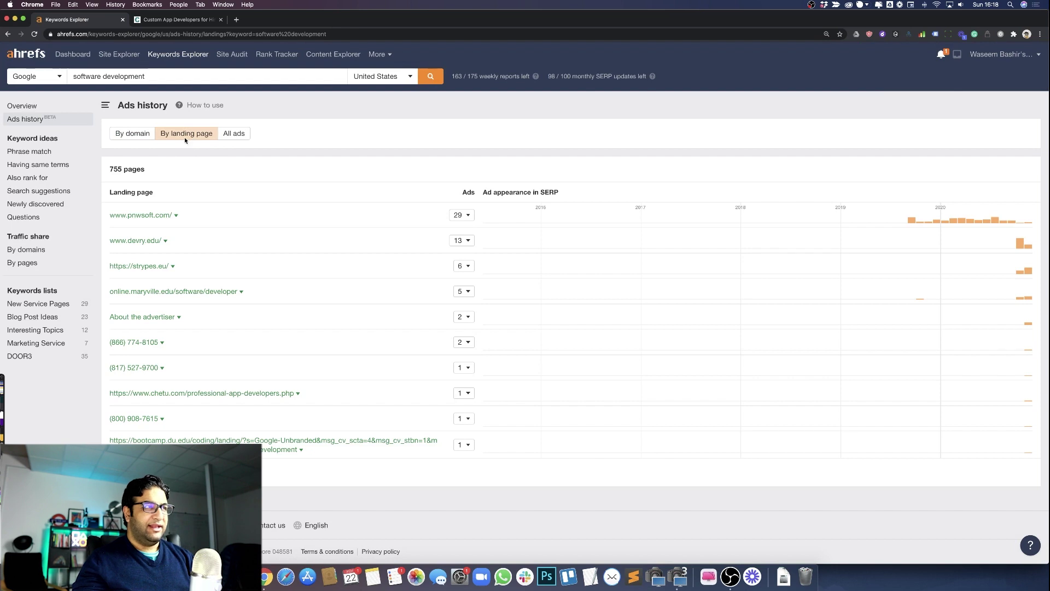
super+click(146, 218)
super+click(145, 241)
super+click(146, 266)
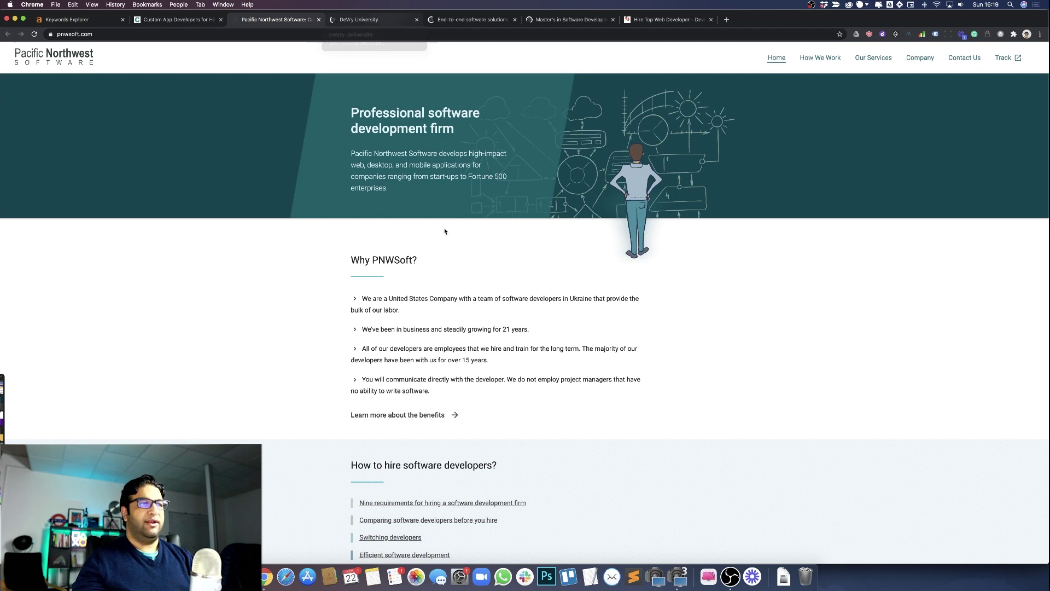
Review the Pacific Northwest Software and DeVry University landing pages, then show the end-to-end software solutions page
scroll(555, 292, down, 15)
scroll(555, 292, up, 15)
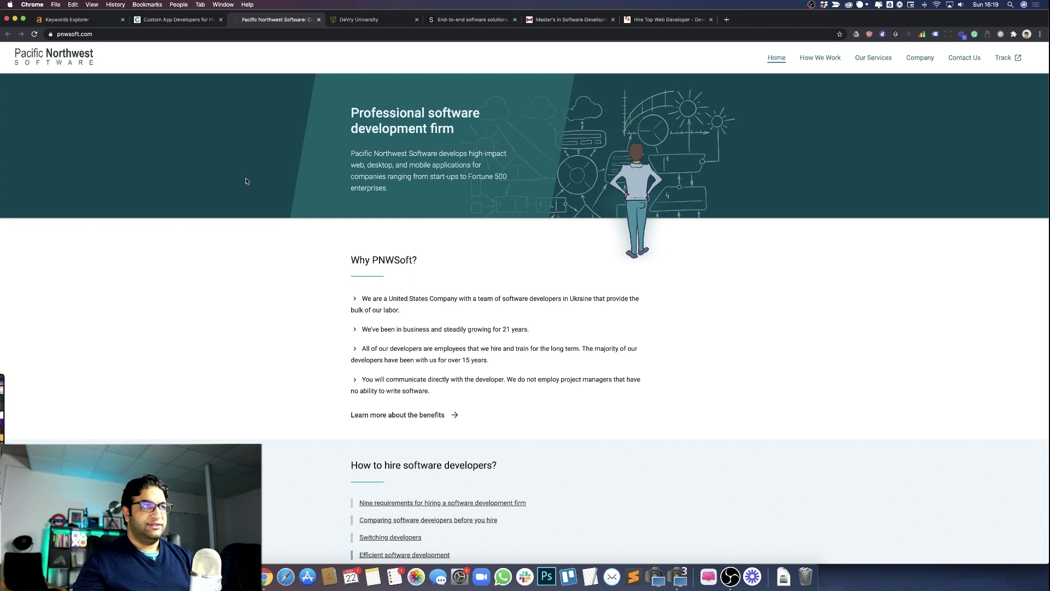
click(369, 19)
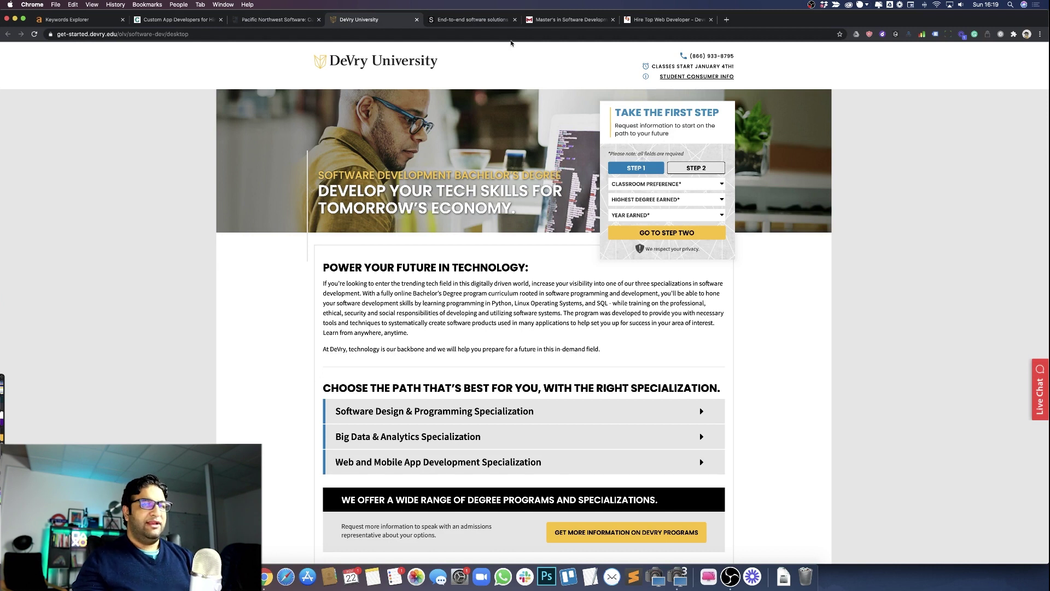
click(486, 20)
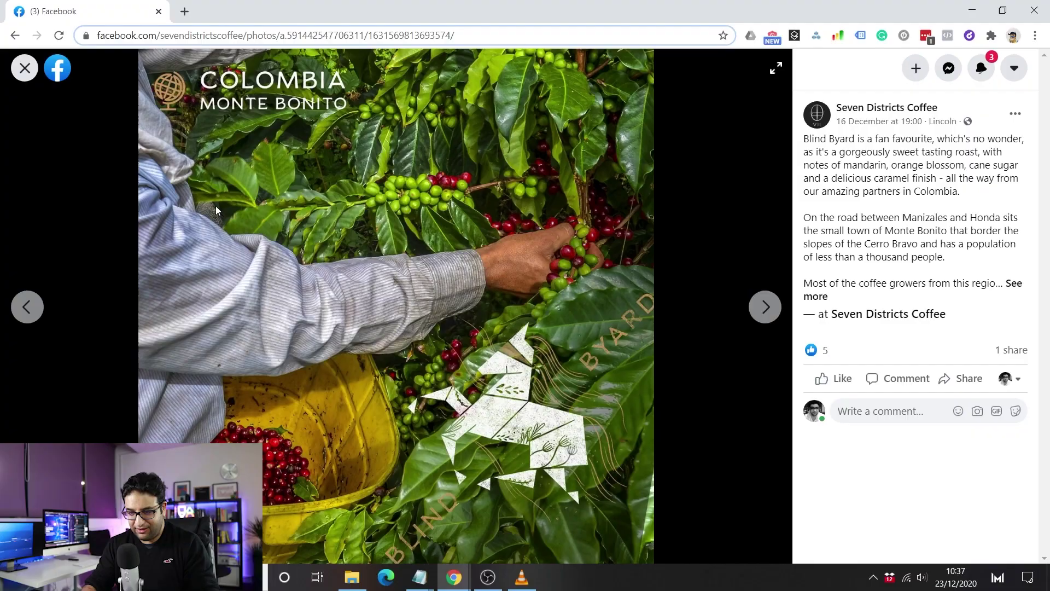
On Facebook, close the open photo and look through the Seven Districts Coffee page down to its Page transparency section
key(Escape)
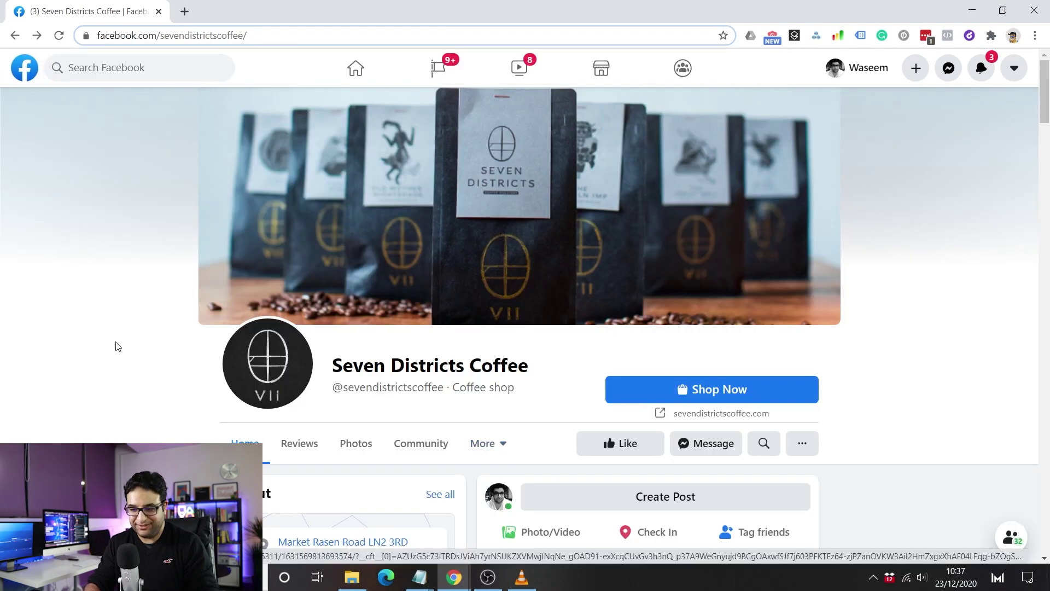
scroll(116, 347, down, 1)
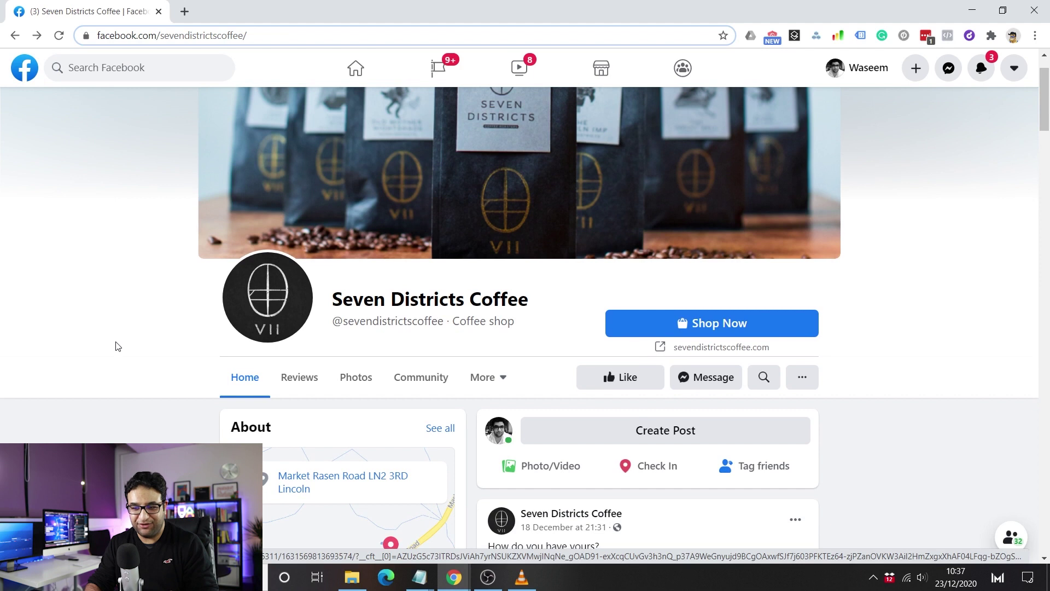
scroll(116, 347, down, 1)
scroll(116, 346, down, 1)
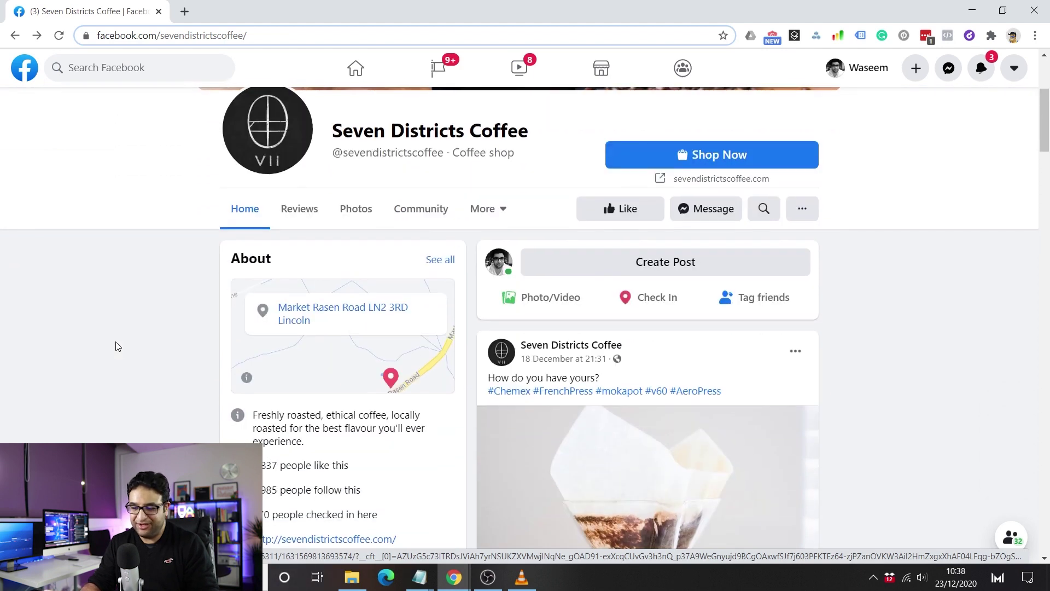
scroll(116, 346, down, 1)
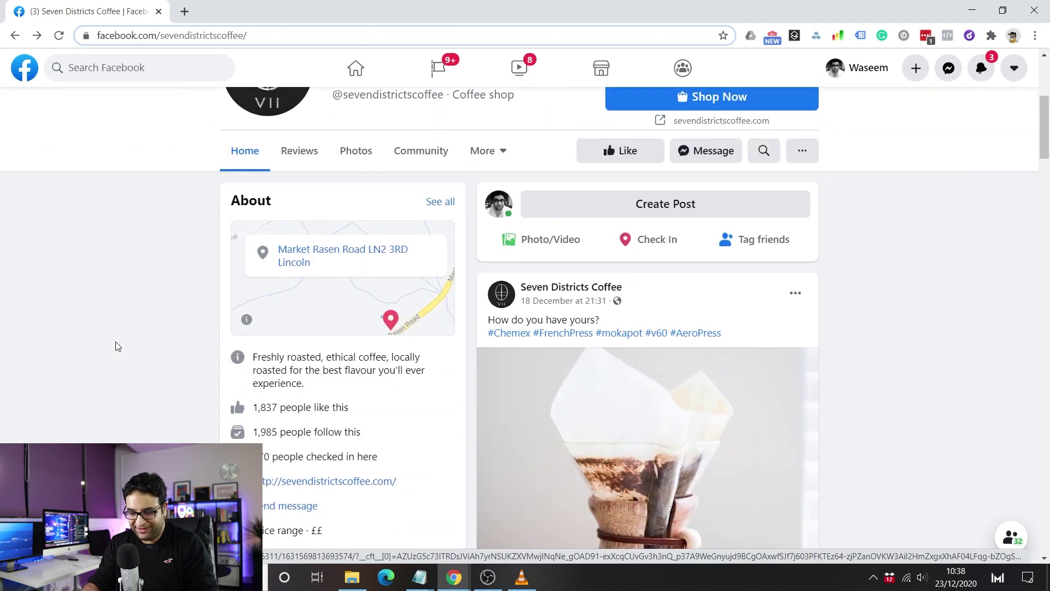
scroll(116, 347, down, 2)
scroll(117, 346, down, 1)
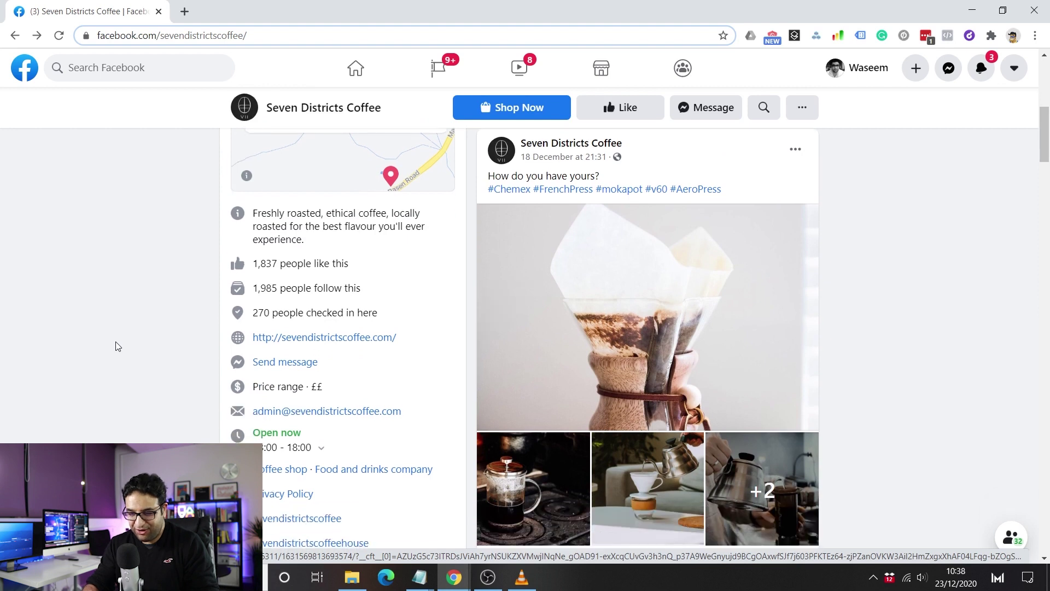
scroll(117, 347, down, 1)
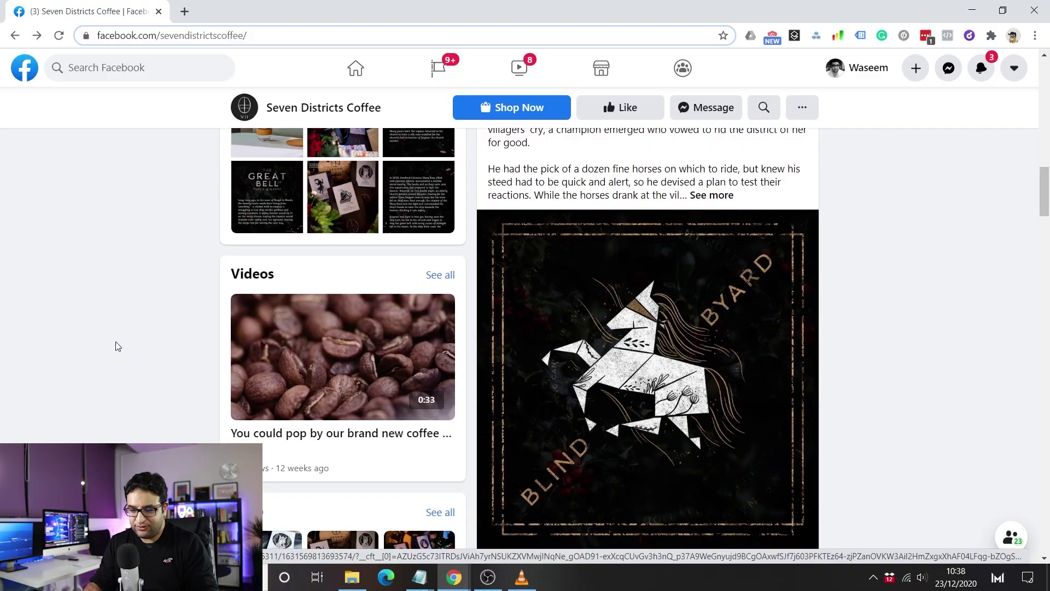
scroll(117, 347, down, 3)
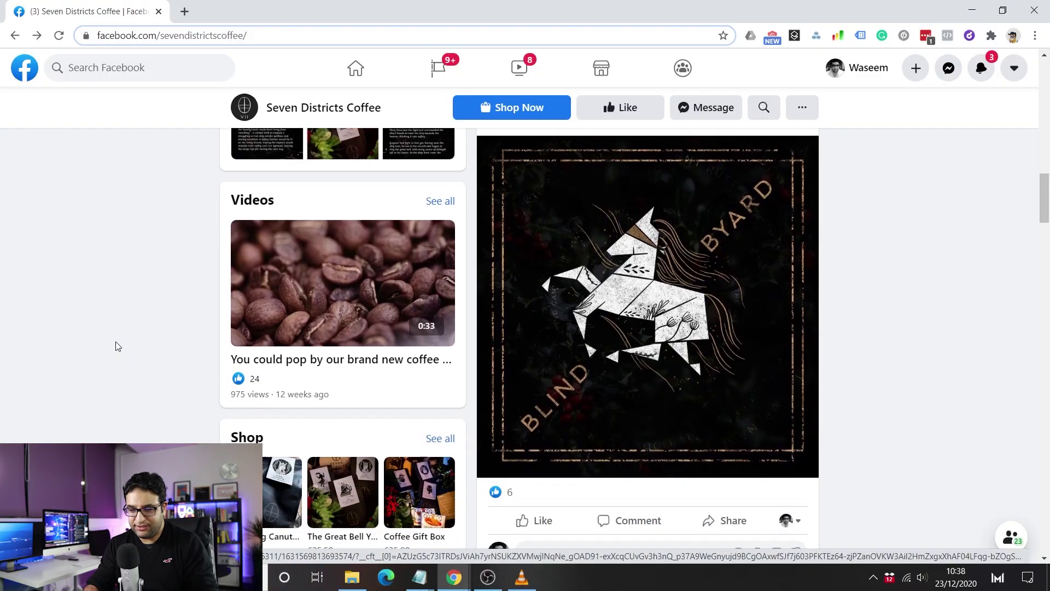
scroll(116, 346, down, 2)
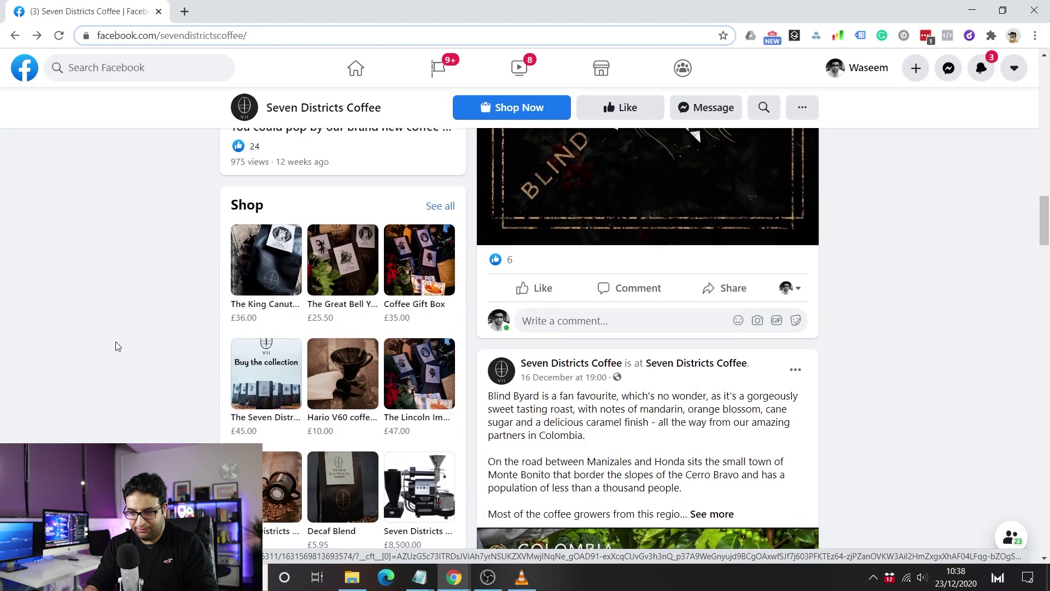
scroll(117, 346, down, 2)
scroll(127, 364, down, 2)
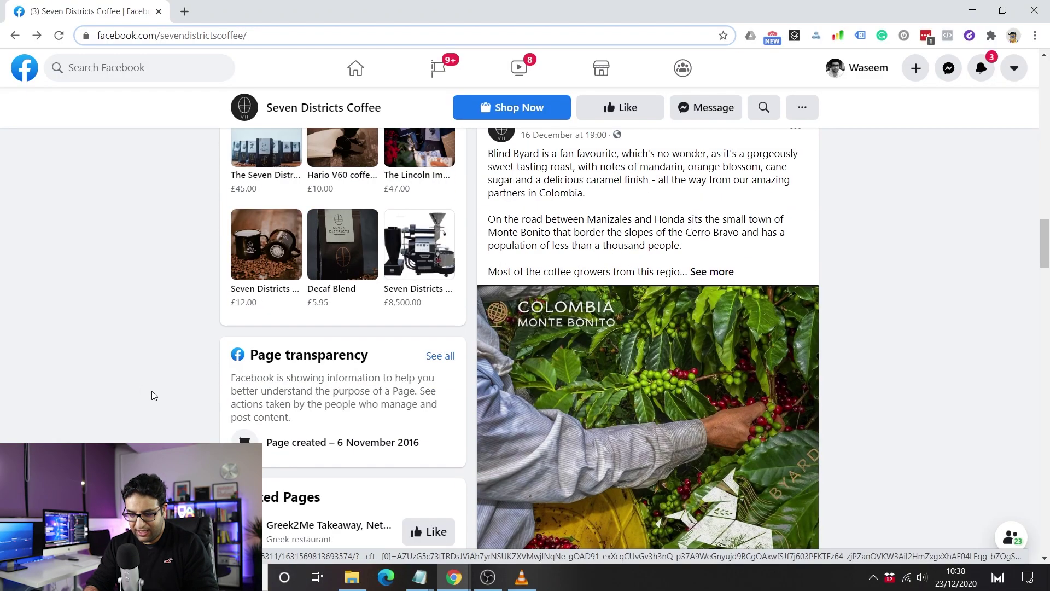
Read the Page transparency summary on the Seven Districts Coffee page and show its full details
scroll(191, 426, down, 1)
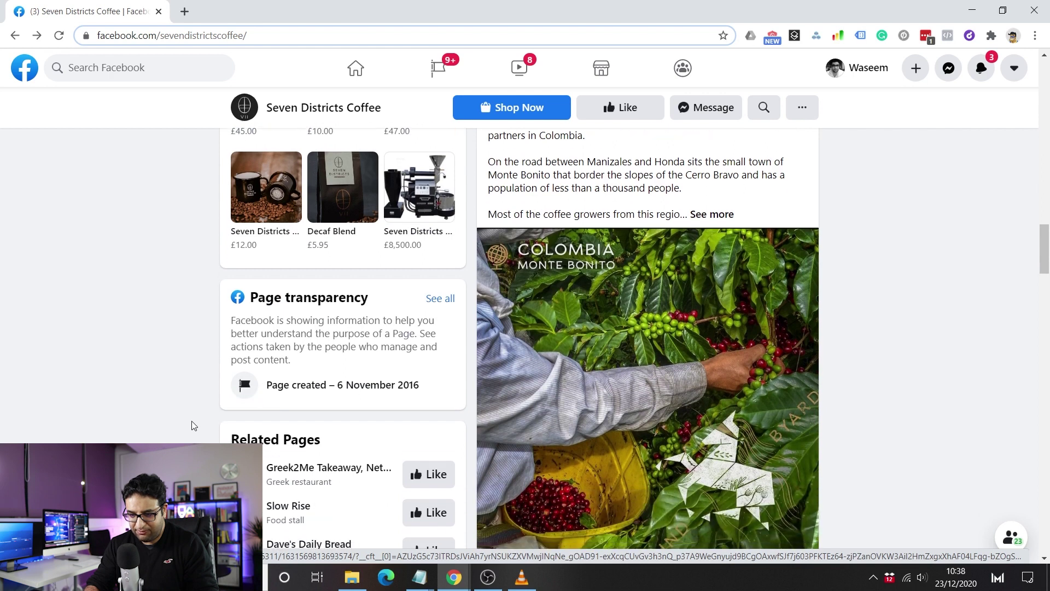
scroll(162, 390, down, 1)
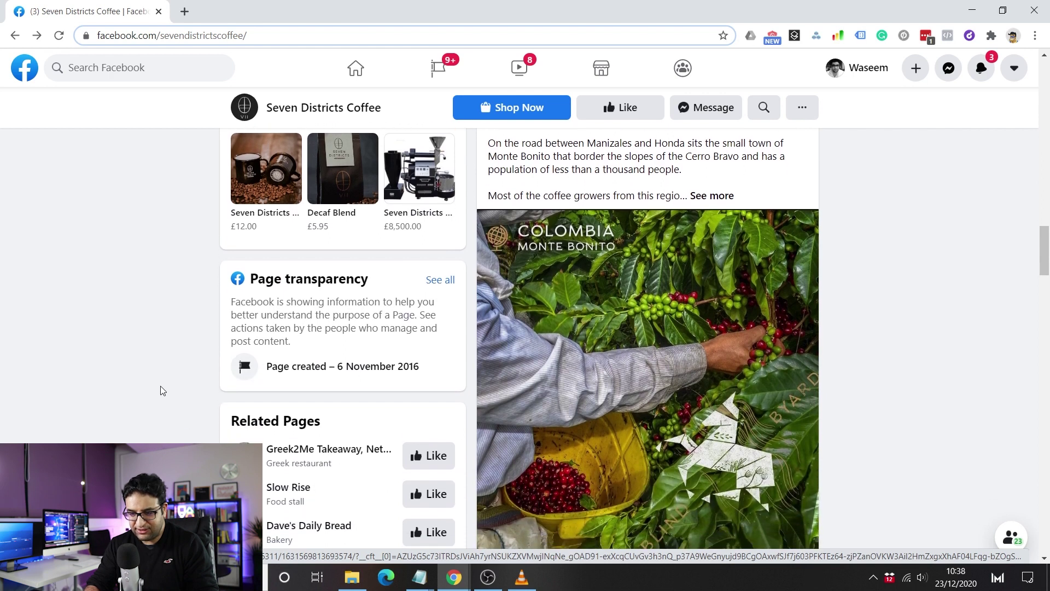
triple_click(302, 304)
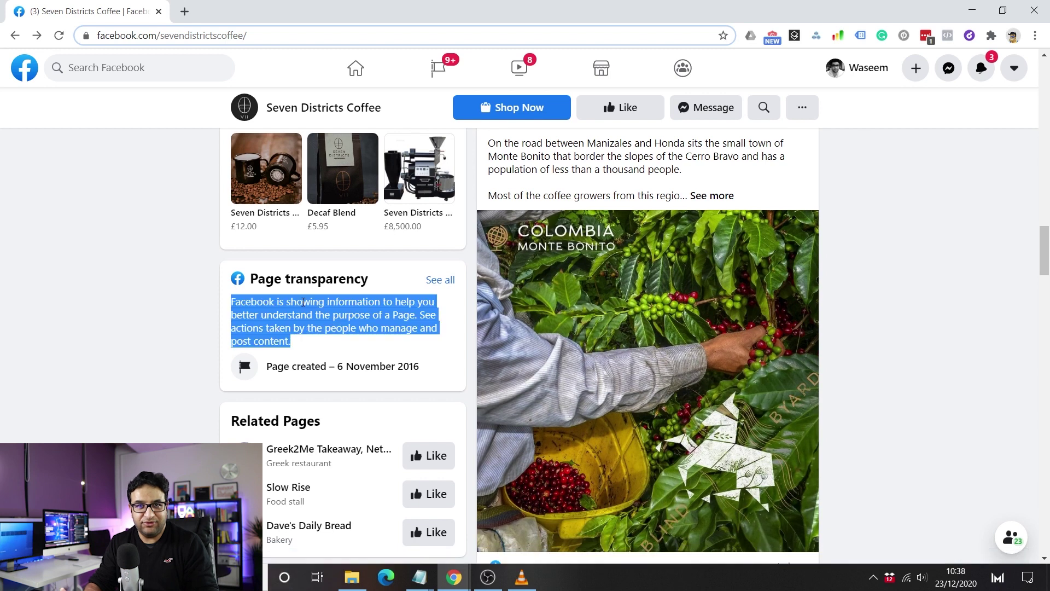
click(289, 279)
triple_click(289, 279)
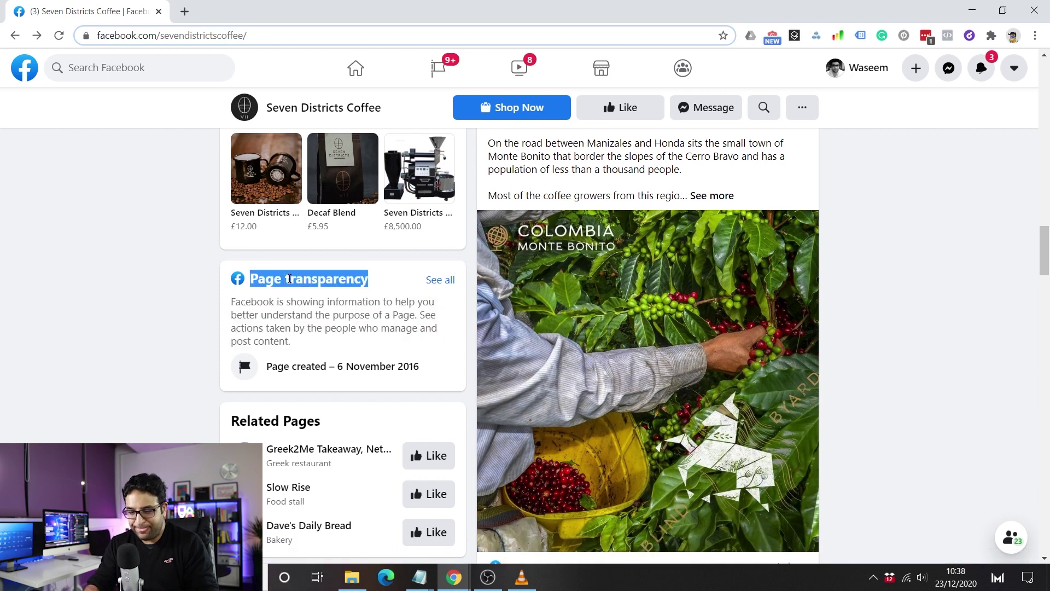
click(157, 335)
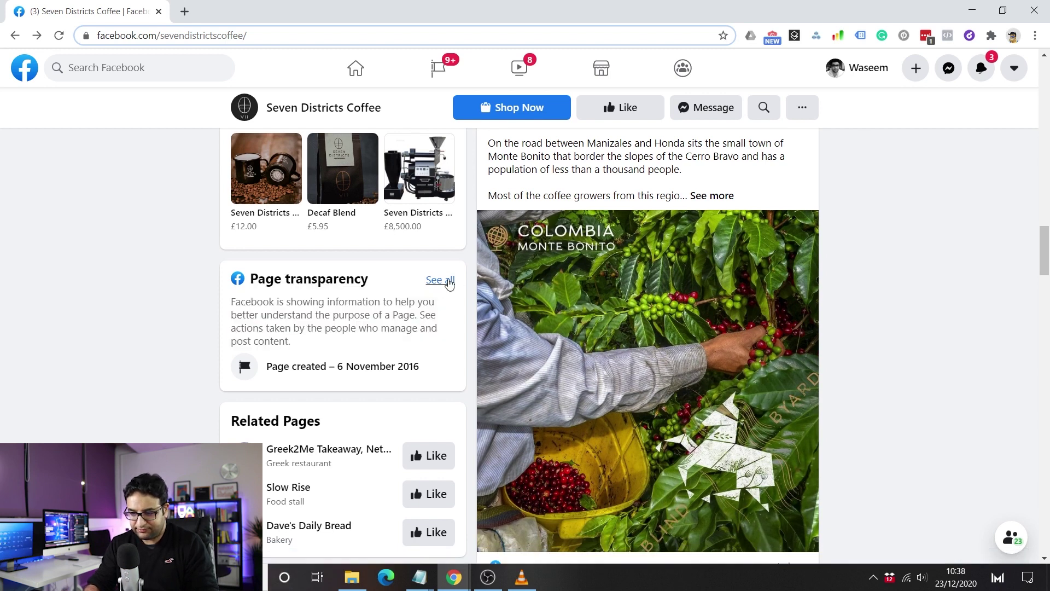
click(449, 281)
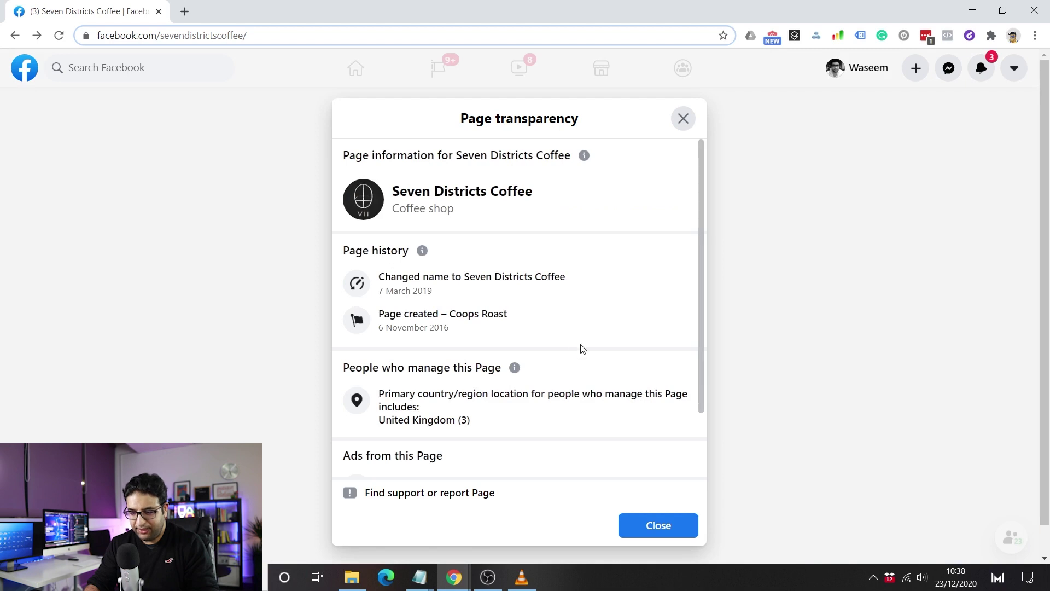
Check the ad status under Ads from this Page and open the page's Ad Library
scroll(583, 349, down, 2)
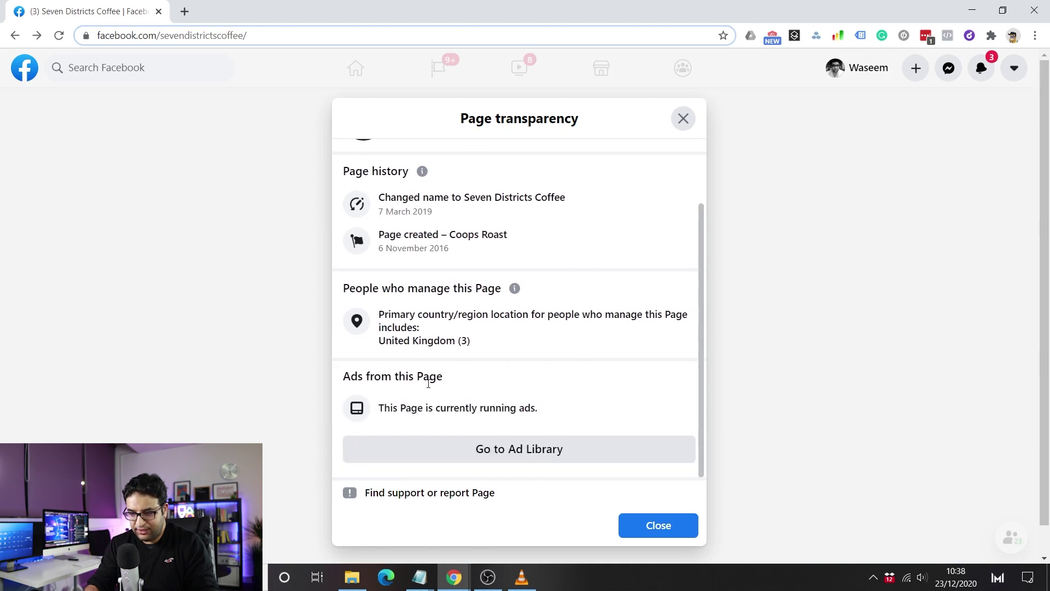
triple_click(424, 407)
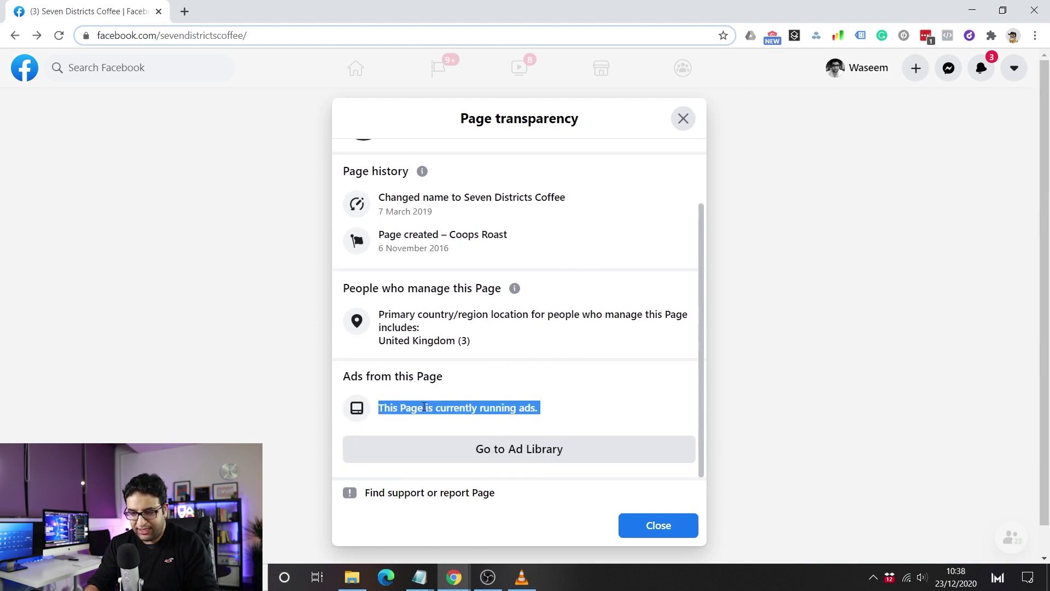
click(621, 415)
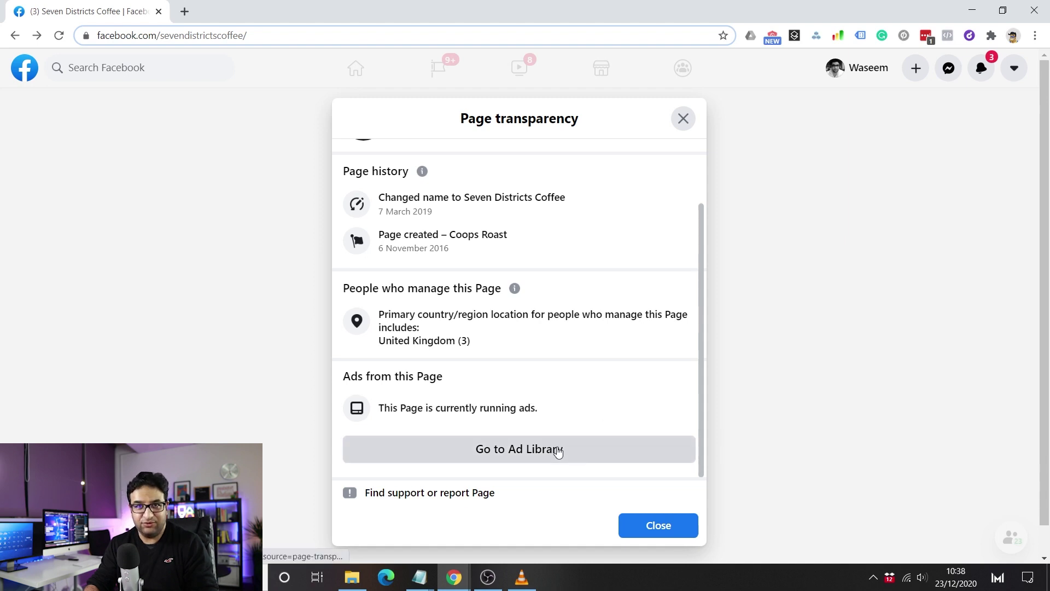
click(523, 453)
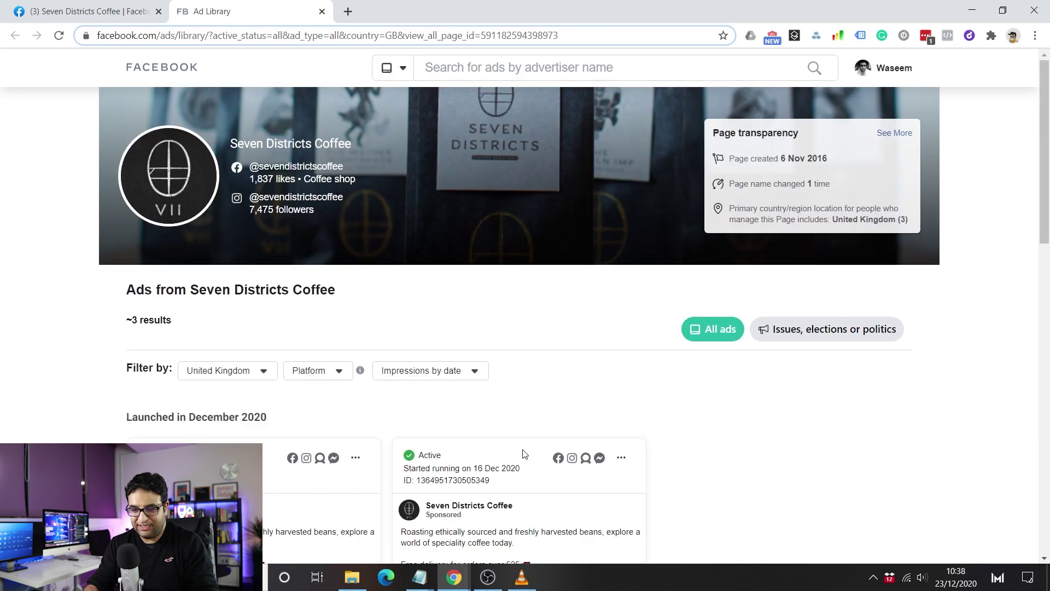
Look through Seven Districts Coffee's ads launched in December and November 2020, including their start dates and the second December ad's carousel
scroll(524, 453, down, 2)
scroll(523, 454, down, 3)
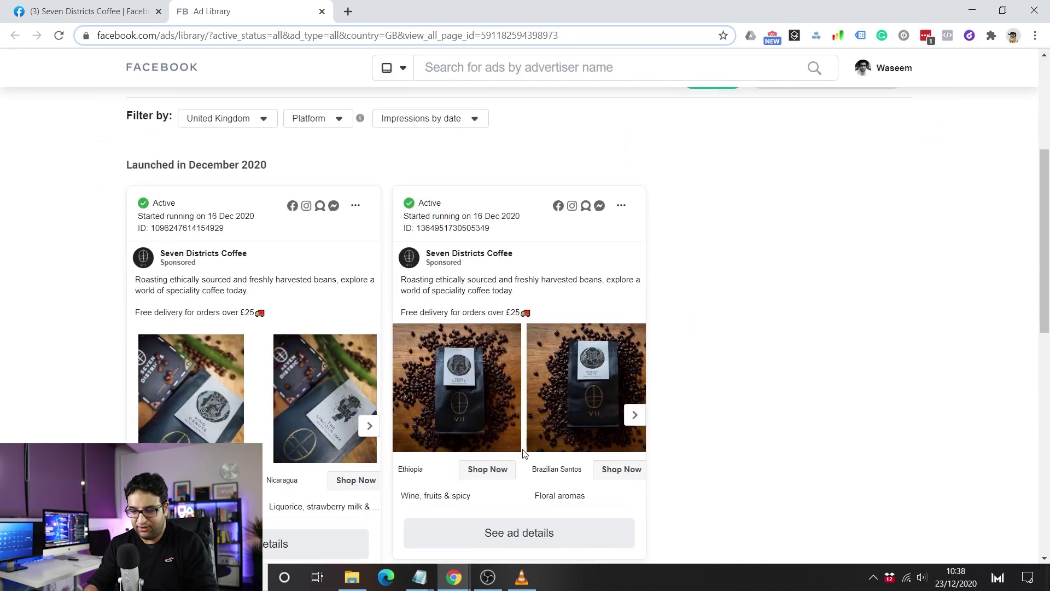
scroll(524, 454, down, 3)
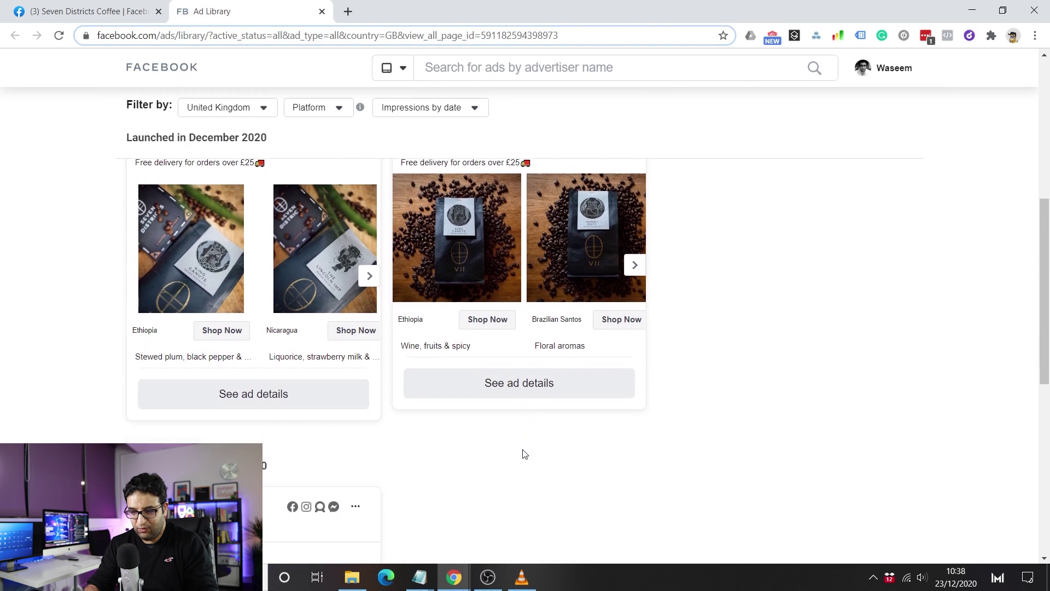
scroll(523, 453, down, 6)
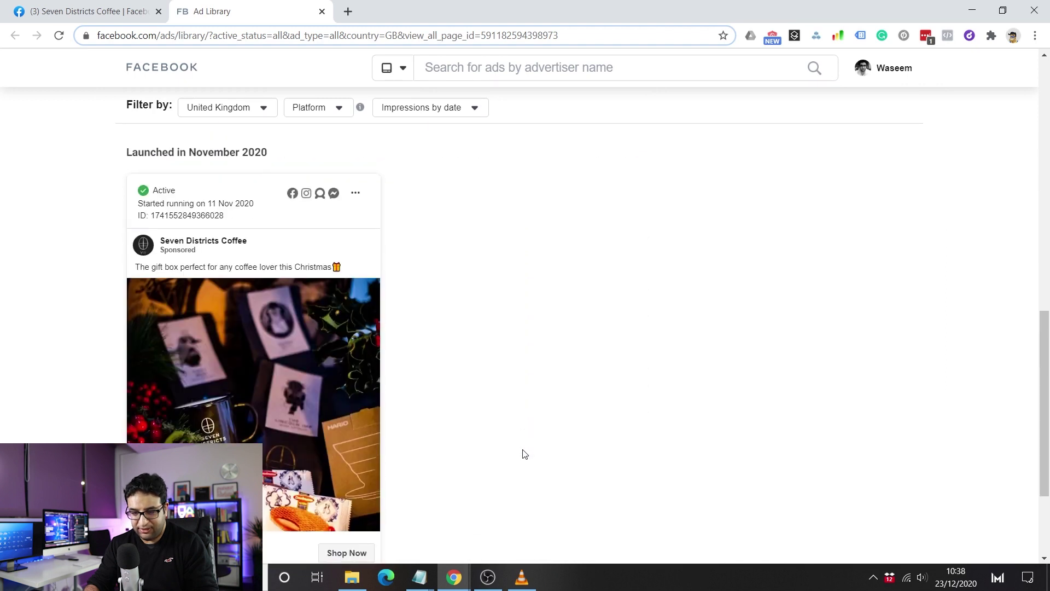
scroll(524, 454, up, 2)
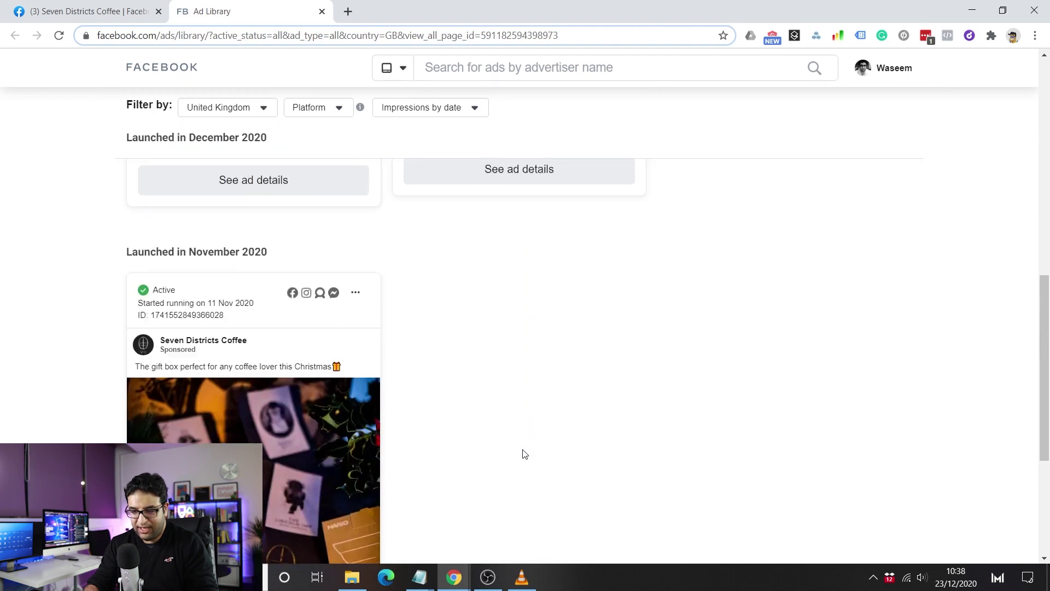
triple_click(235, 304)
click(473, 376)
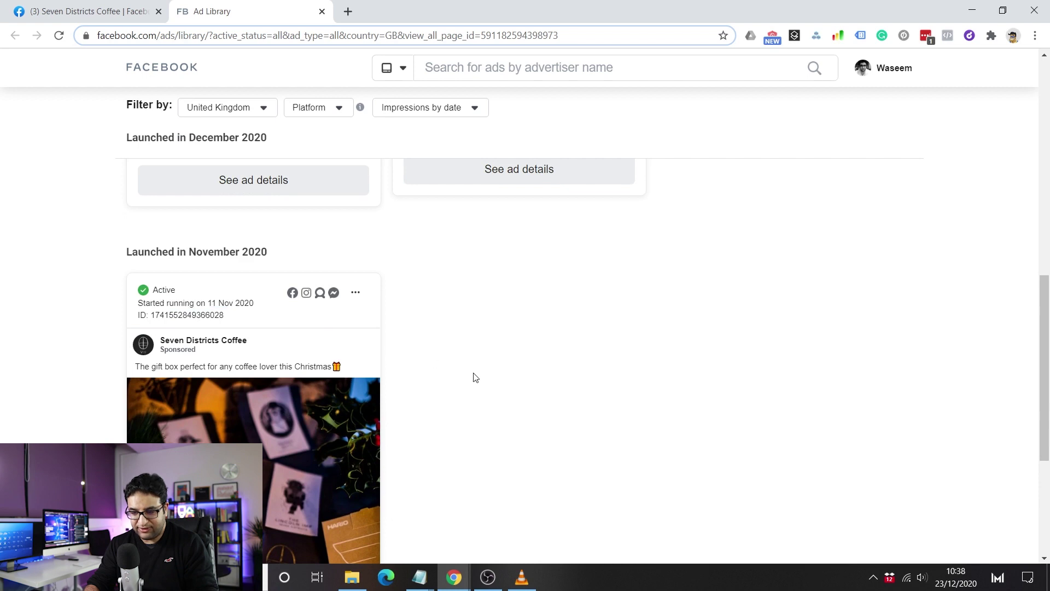
scroll(472, 376, up, 6)
click(633, 406)
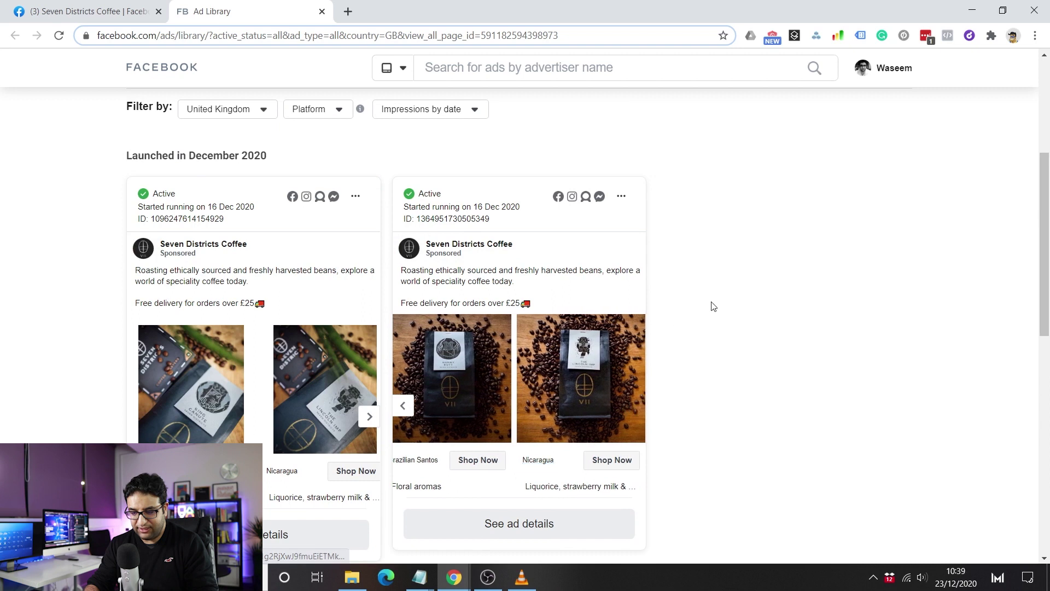
View the details of the second December ad, go through its product carousel and return to the search results
click(482, 530)
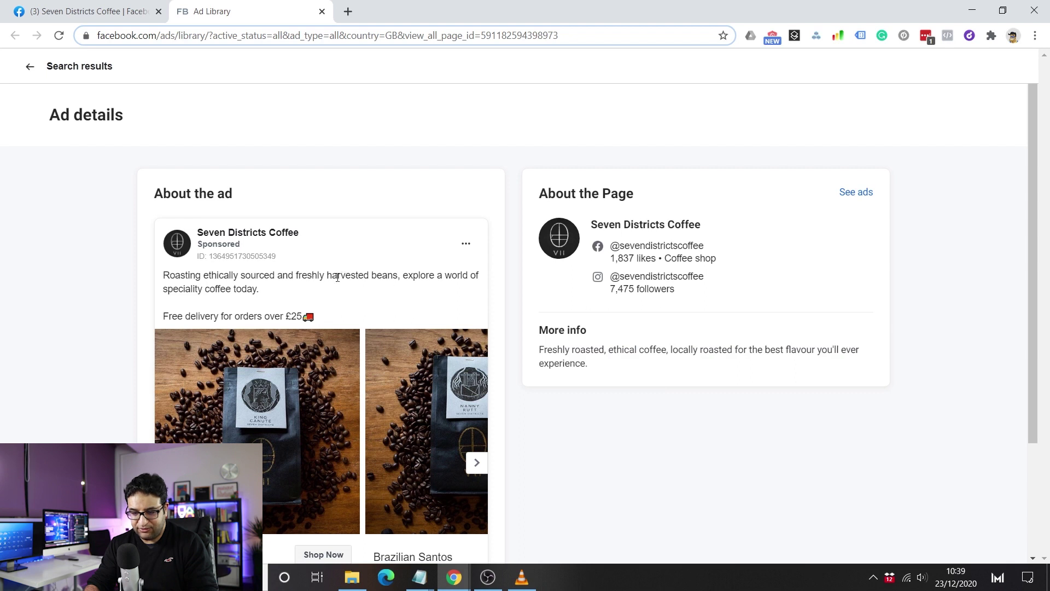
scroll(383, 356, down, 3)
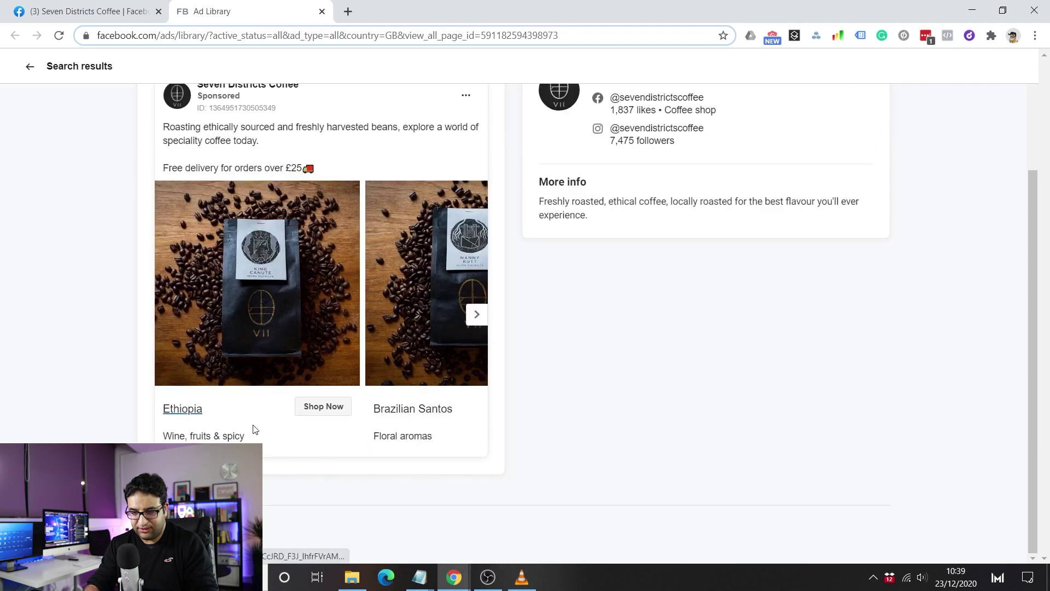
triple_click(200, 436)
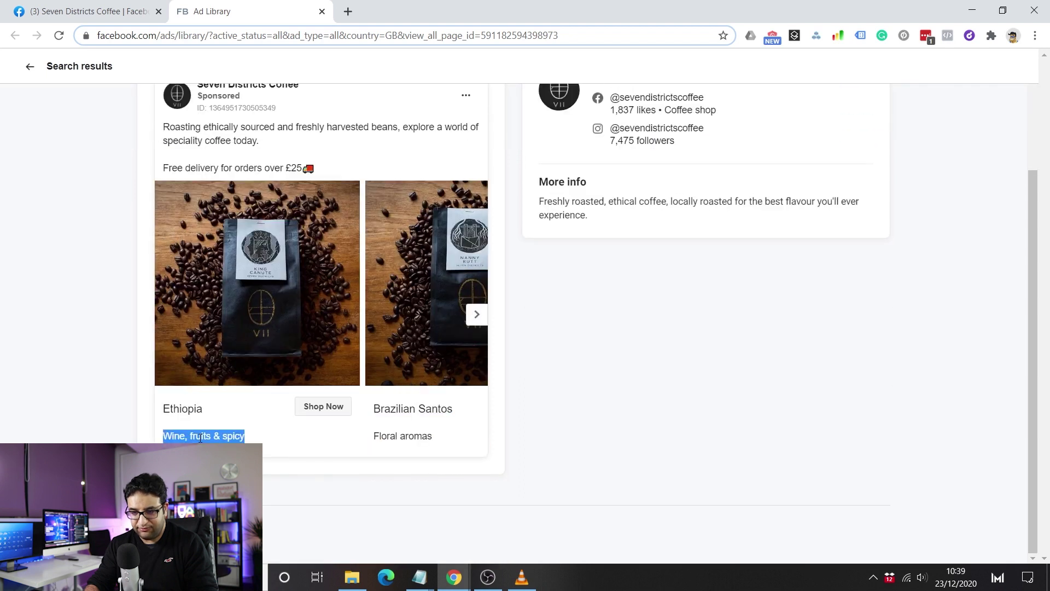
click(475, 315)
click(474, 315)
scroll(591, 348, up, 3)
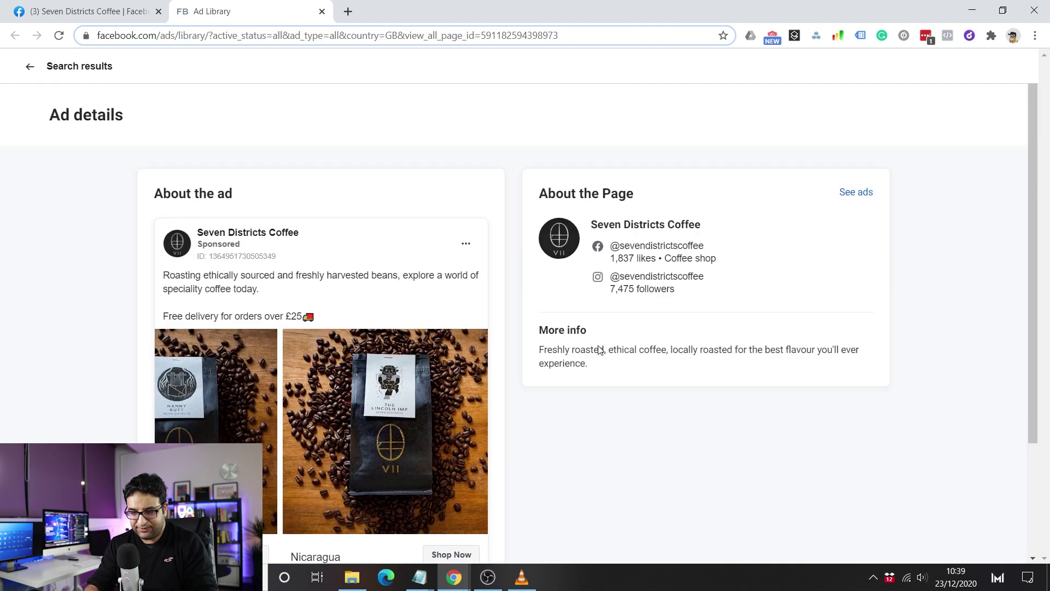
click(25, 66)
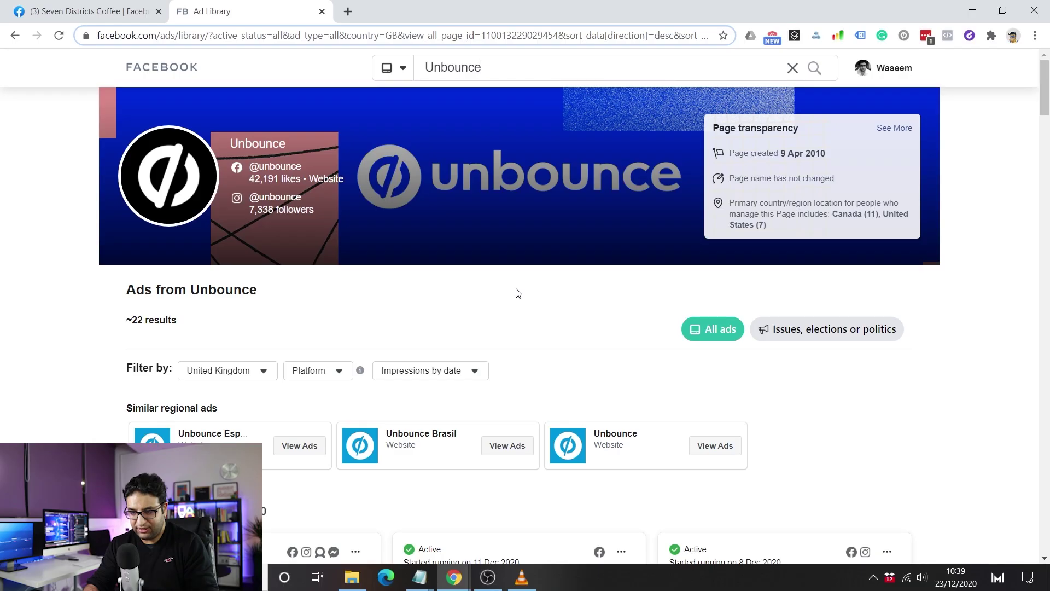
Look through Unbounce's ads launched in December and November 2020, including the landing page copywriting guide carousel
scroll(519, 292, down, 5)
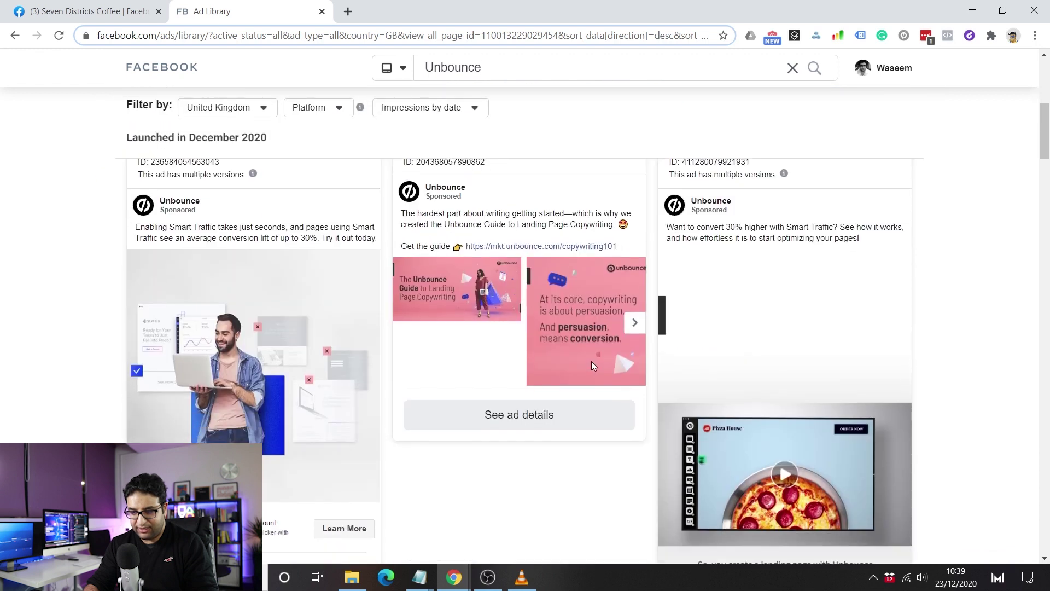
scroll(593, 364, down, 3)
scroll(592, 363, up, 3)
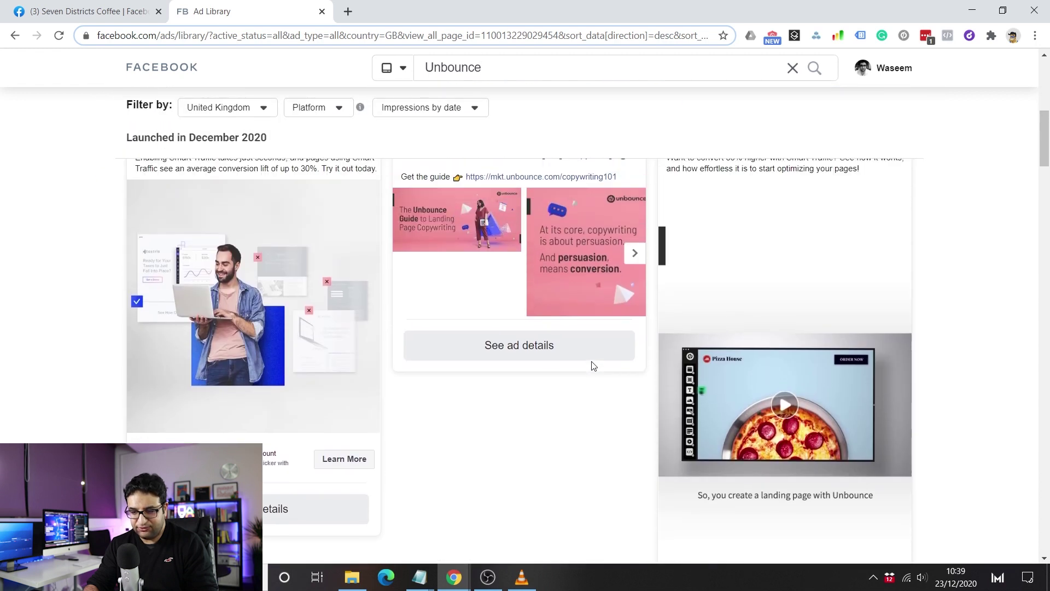
click(635, 334)
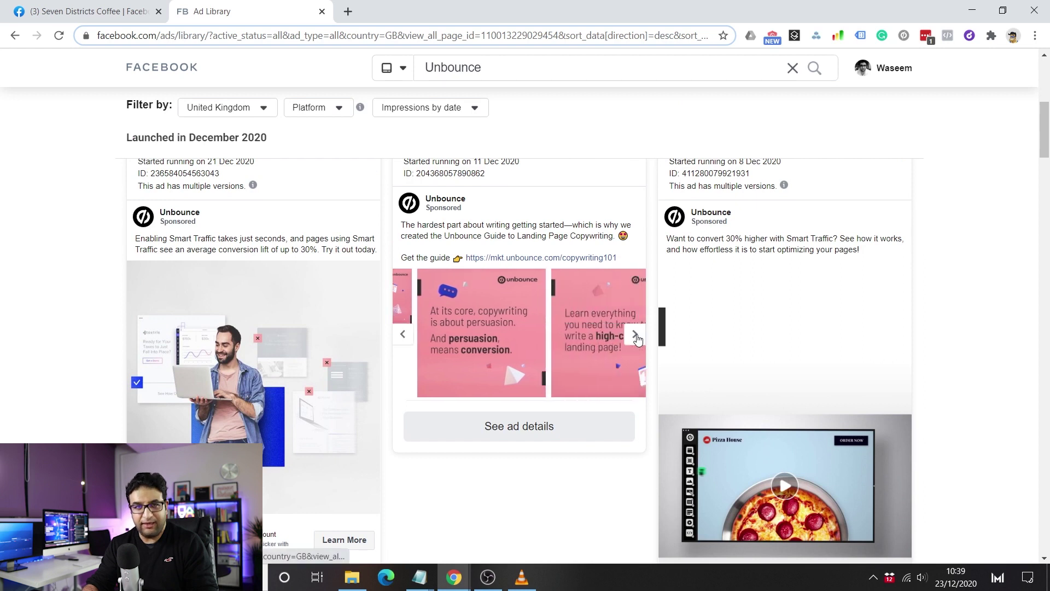
scroll(554, 452, down, 2)
scroll(556, 453, down, 10)
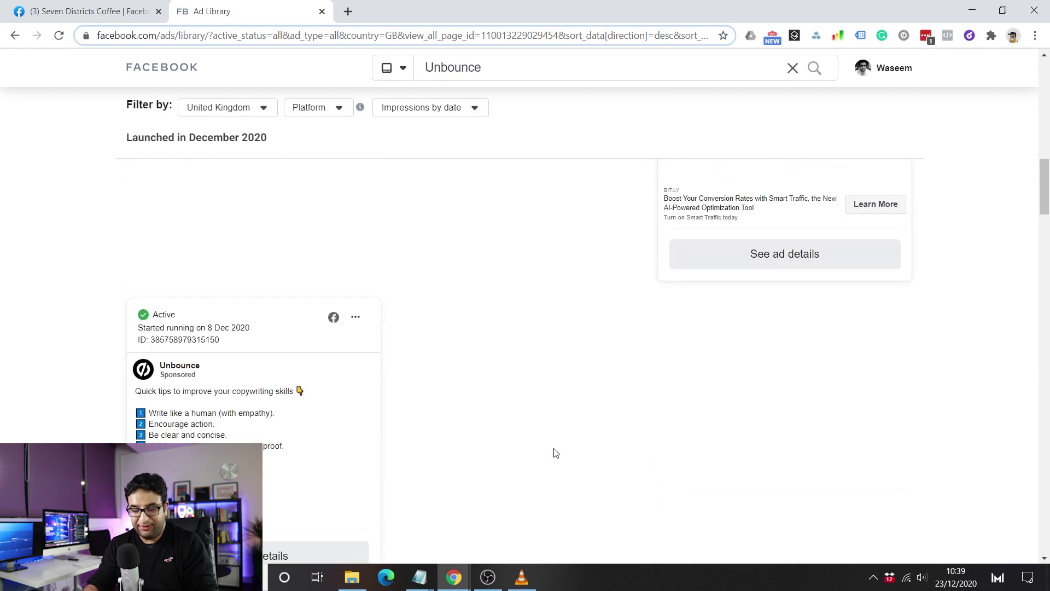
scroll(556, 452, down, 2)
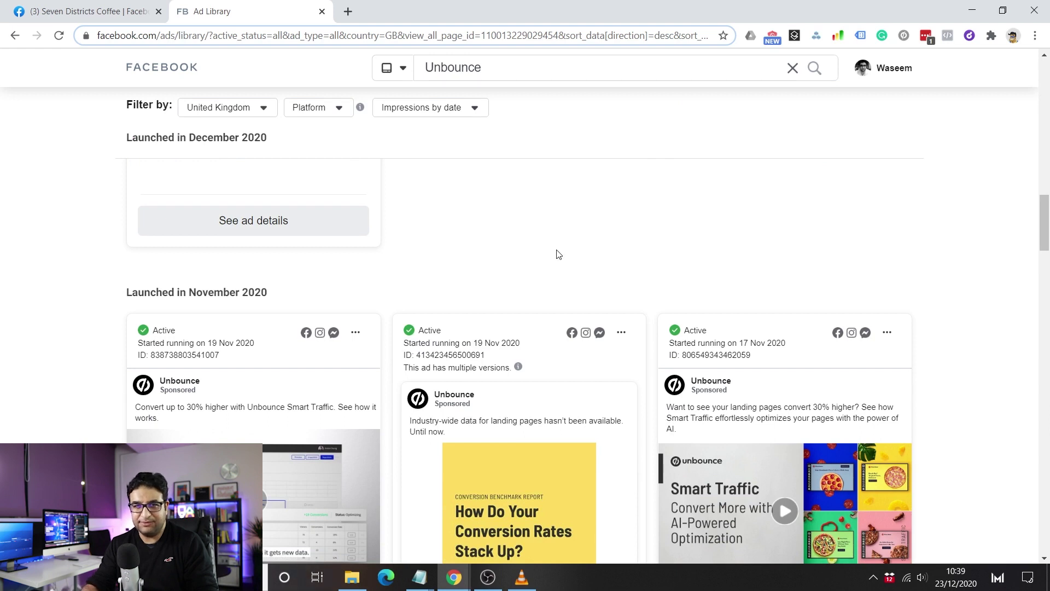
scroll(558, 254, down, 10)
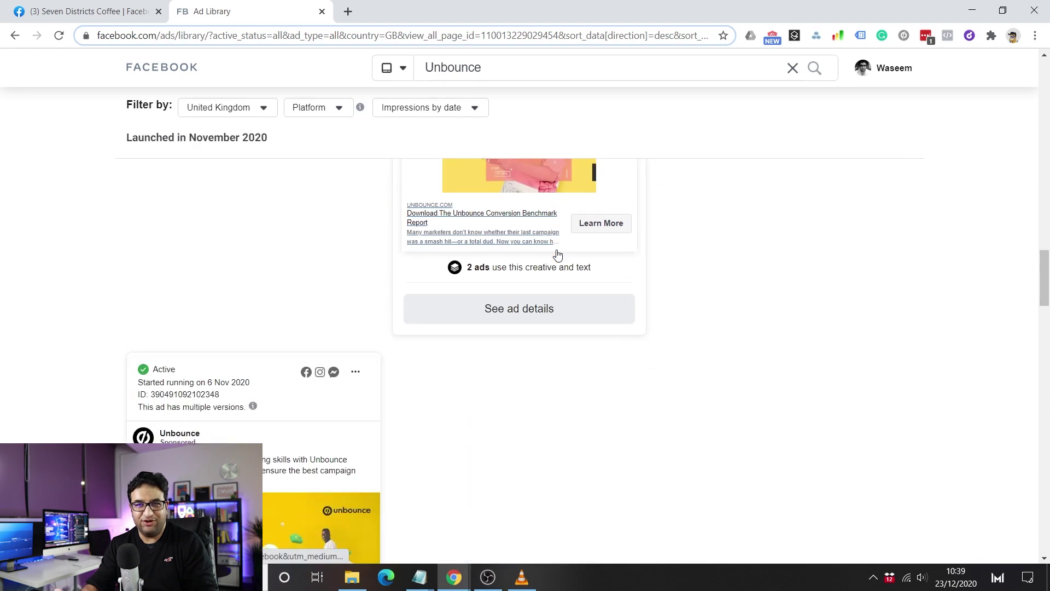
scroll(558, 253, down, 2)
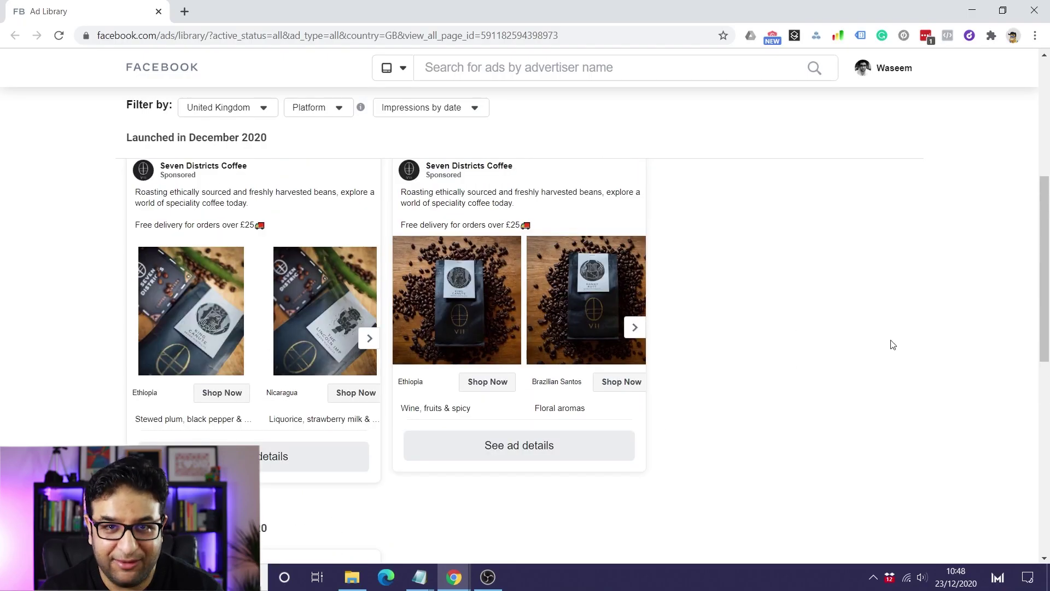
Open the landing page of the Brazilian Santos product from the Seven Districts Coffee carousel ad
click(633, 389)
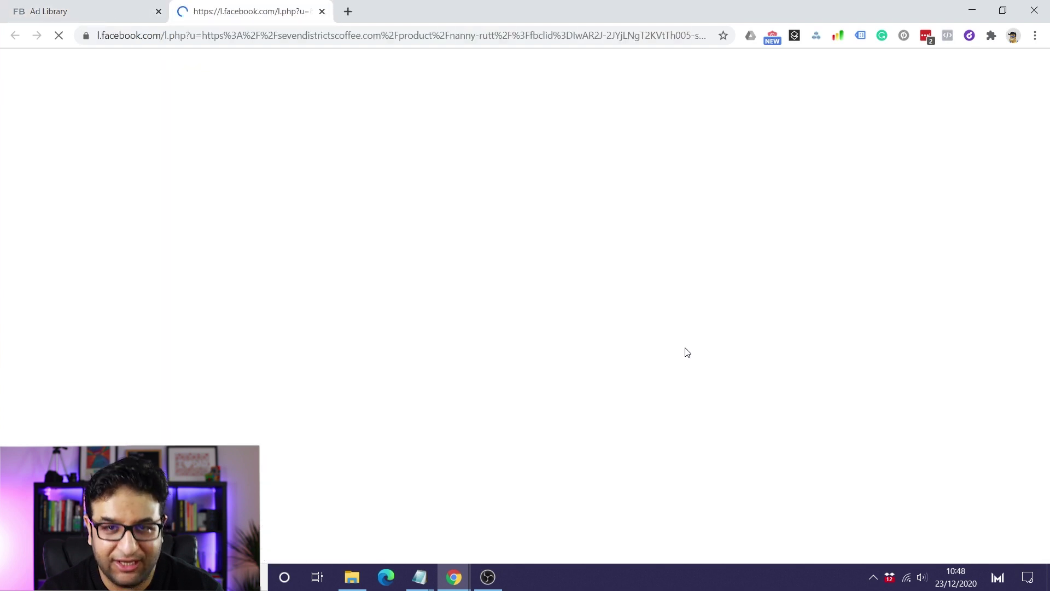
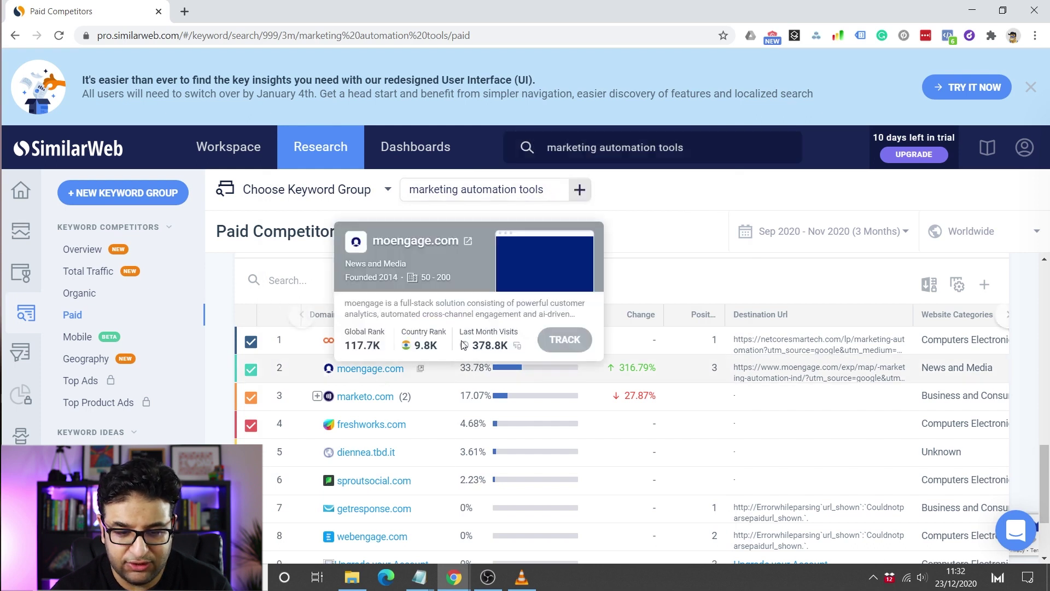
In SimilarWeb, examine the Paid Competitors report for "marketing automation tools", from search volume and CPC down to the paid traffic breakdown by domain
scroll(283, 326, up, 5)
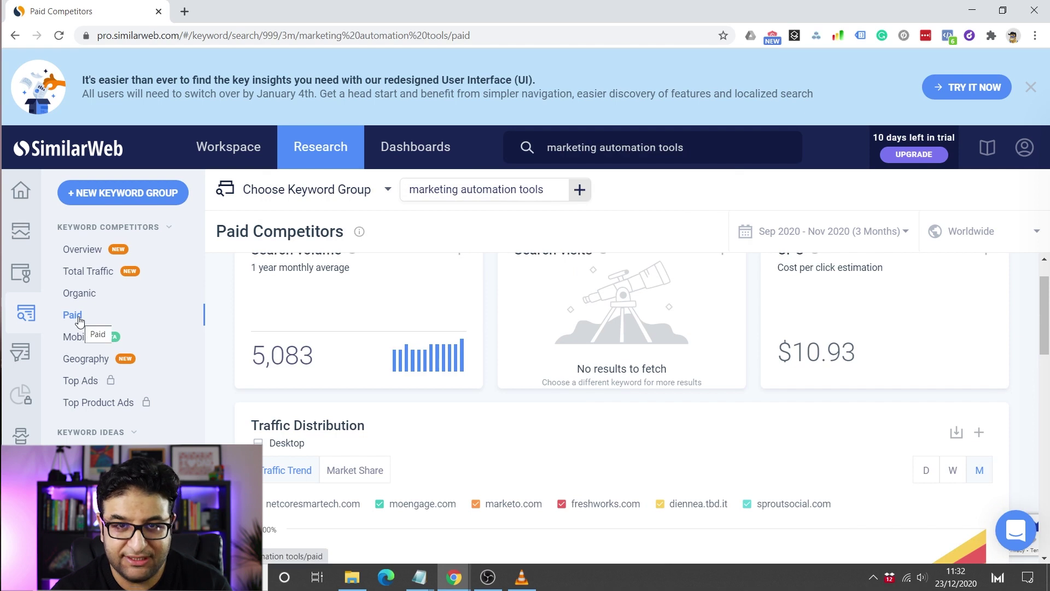
scroll(364, 424, up, 1)
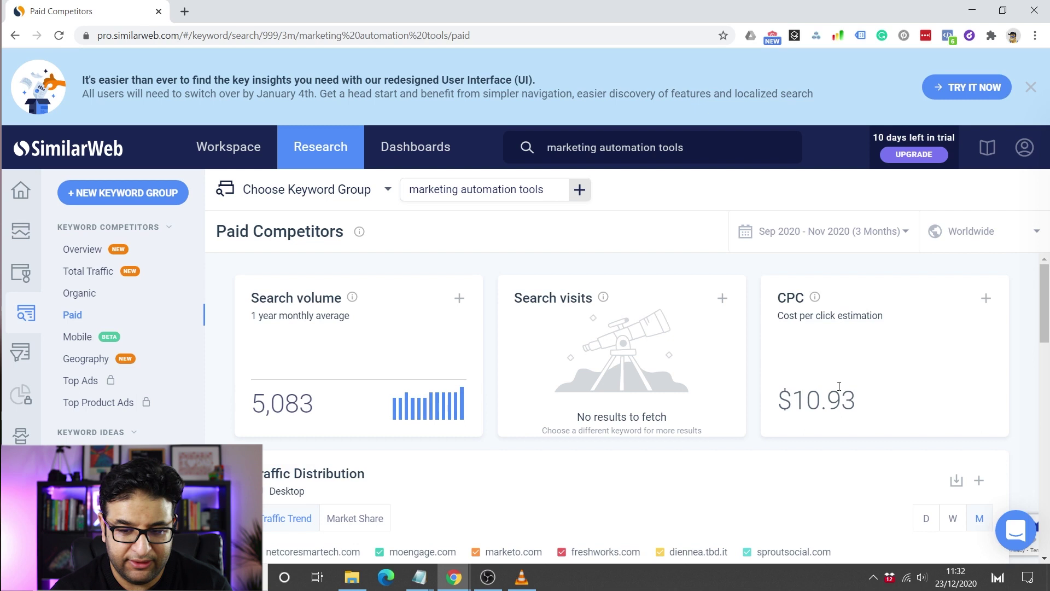
scroll(839, 386, down, 6)
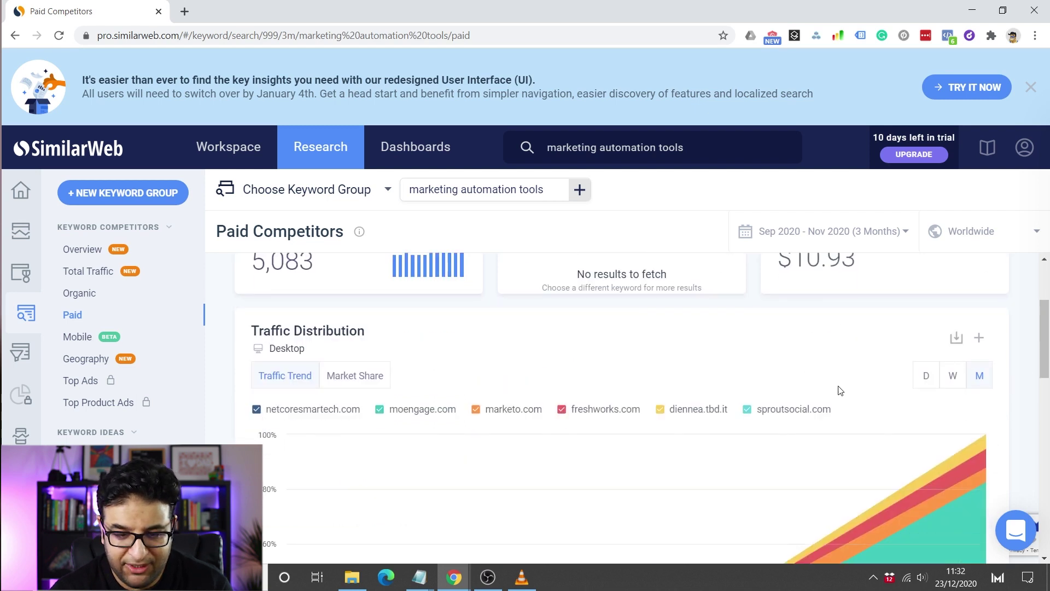
scroll(841, 391, down, 3)
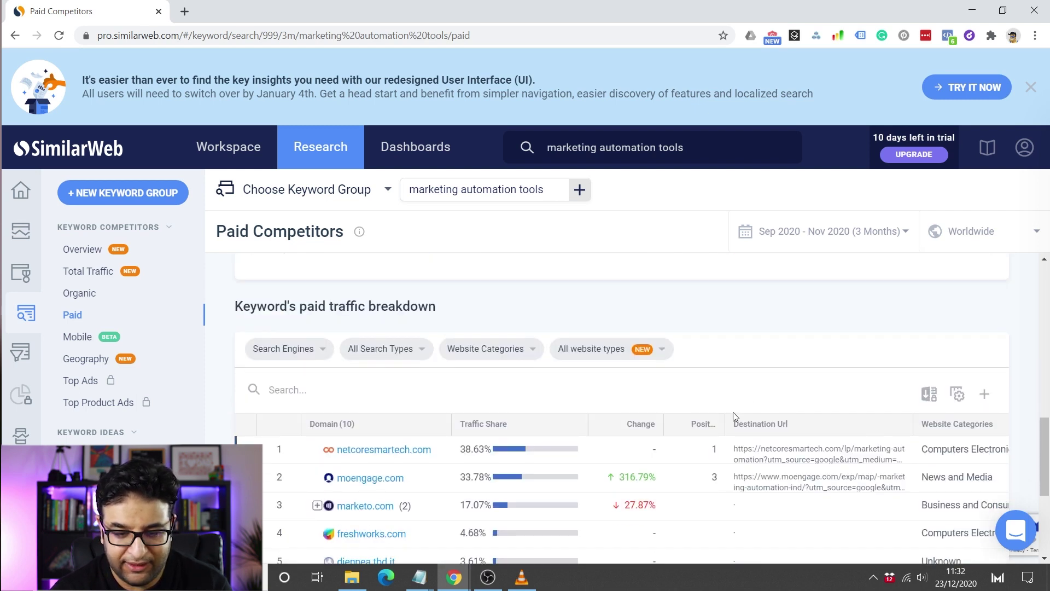
scroll(733, 412, down, 2)
mouse_move(371, 401)
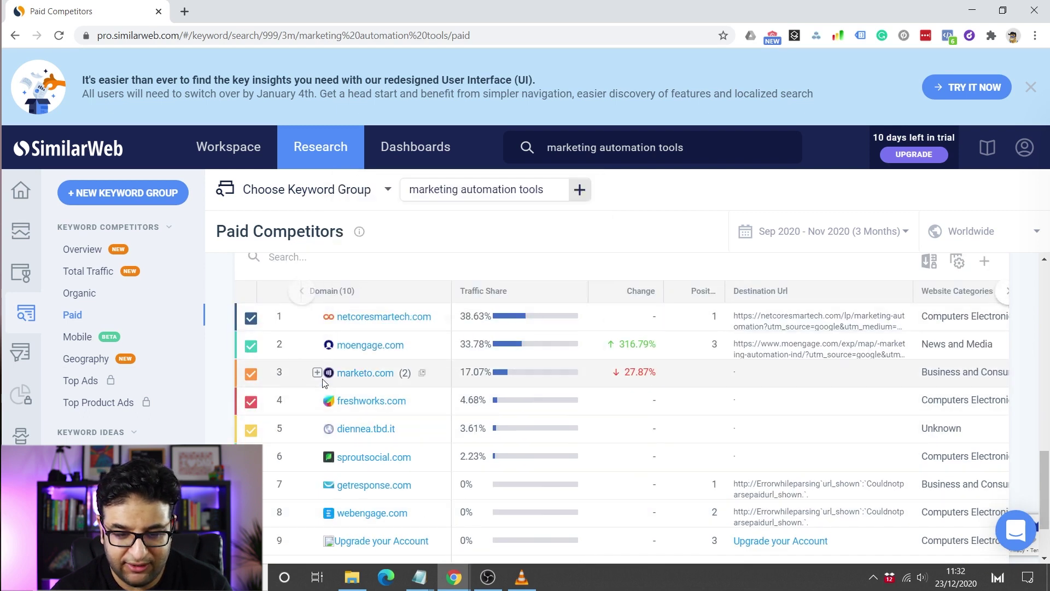
Open netcoresmartech.com's destination URL from the Paid Competitors table, look through its marketing automation landing page and return to the report
mouse_move(412, 370)
mouse_move(382, 428)
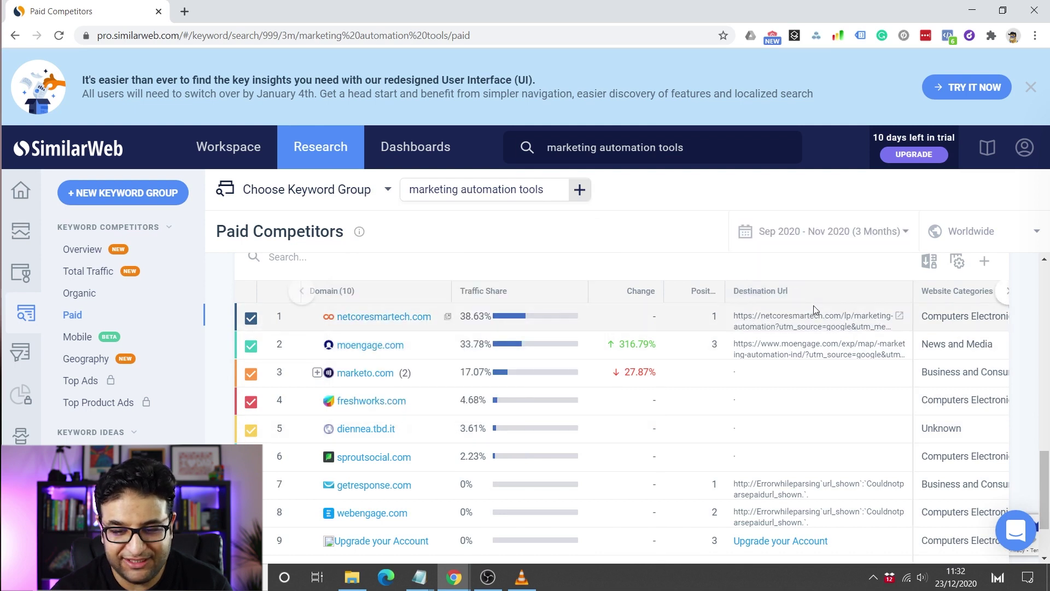
click(900, 318)
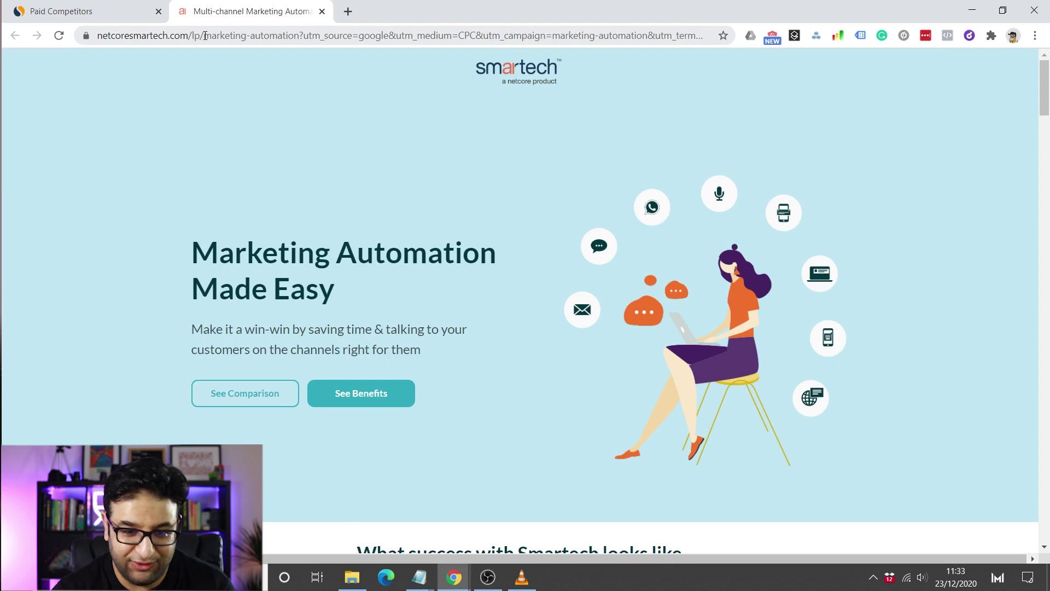
scroll(455, 241, down, 1)
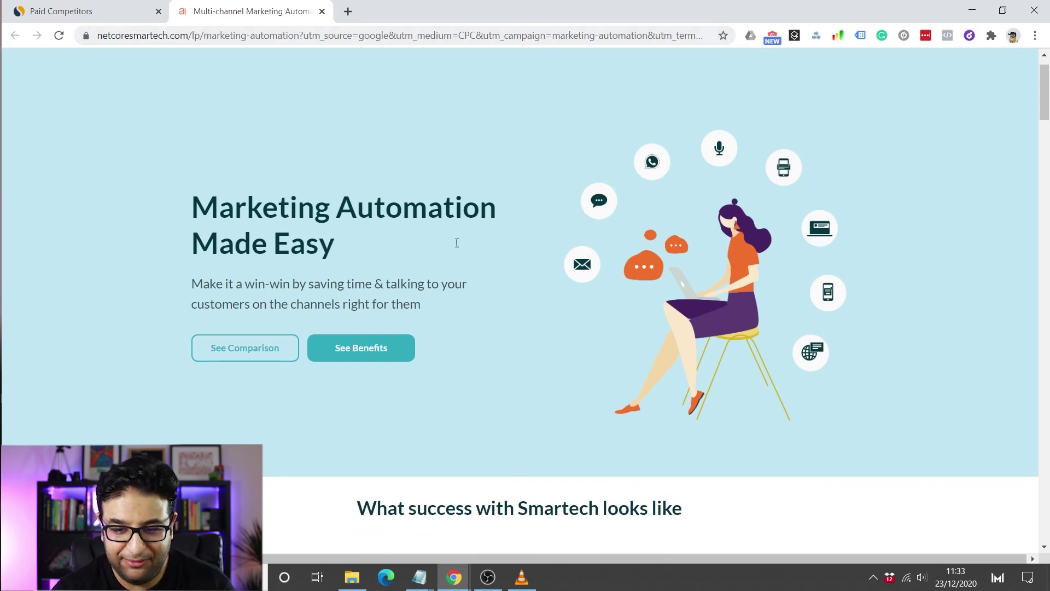
scroll(455, 241, down, 10)
scroll(457, 243, down, 20)
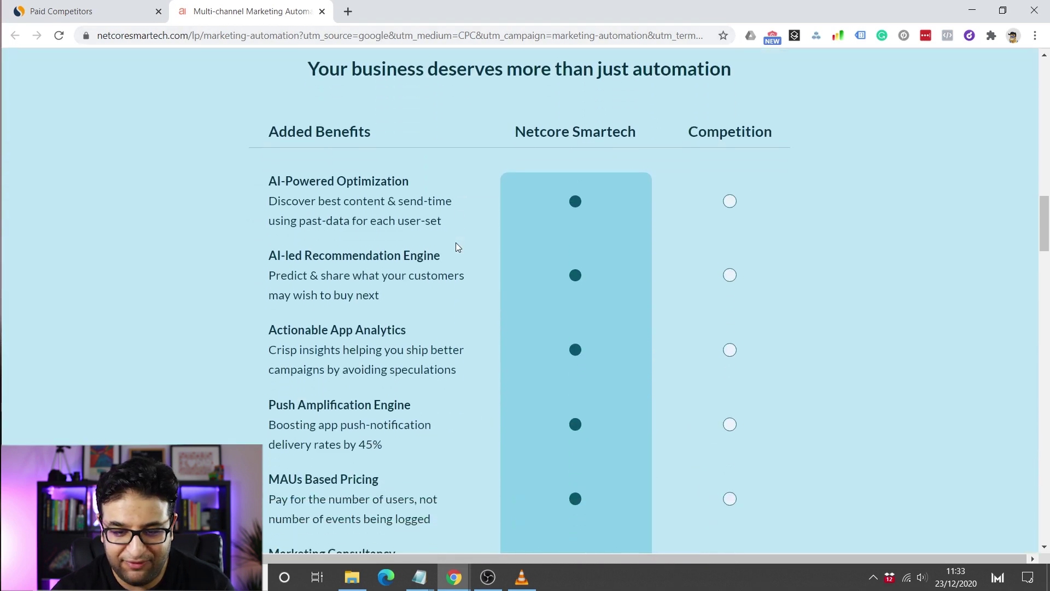
scroll(456, 246, up, 19)
scroll(457, 246, up, 12)
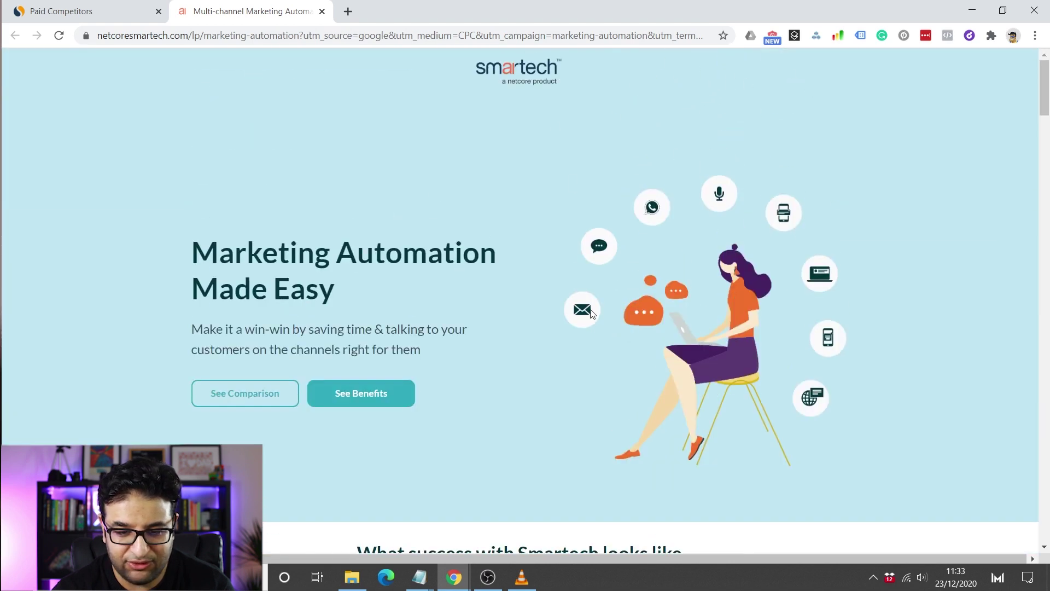
scroll(590, 311, down, 15)
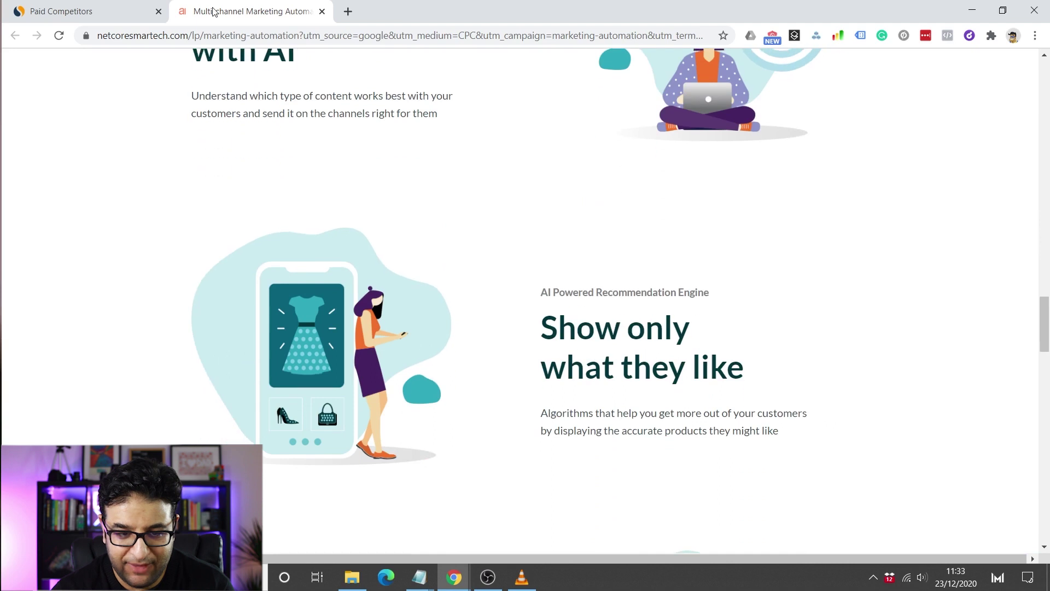
click(97, 8)
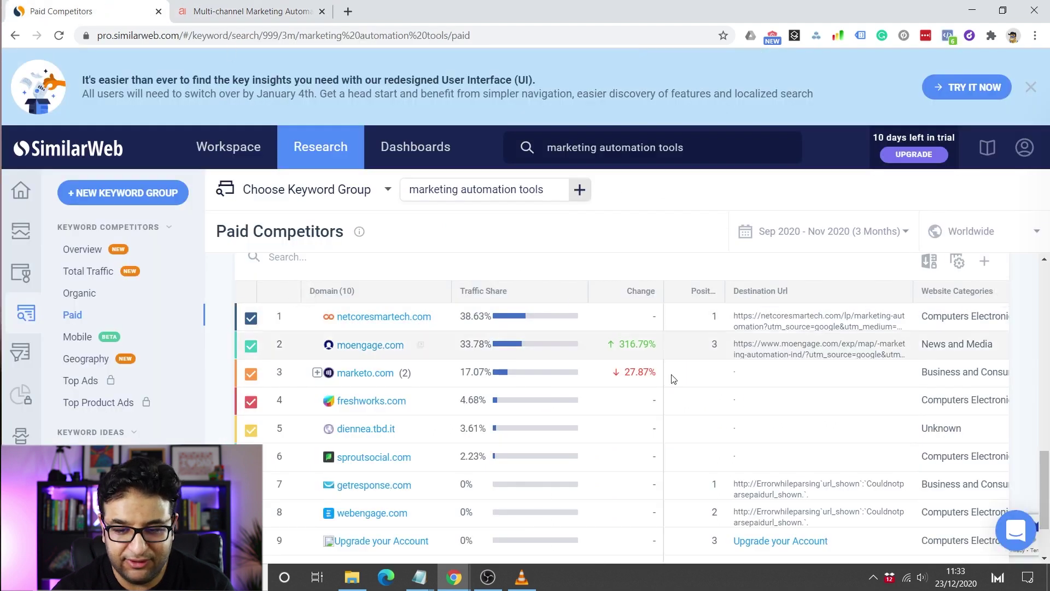
scroll(673, 379, up, 2)
scroll(673, 379, up, 1)
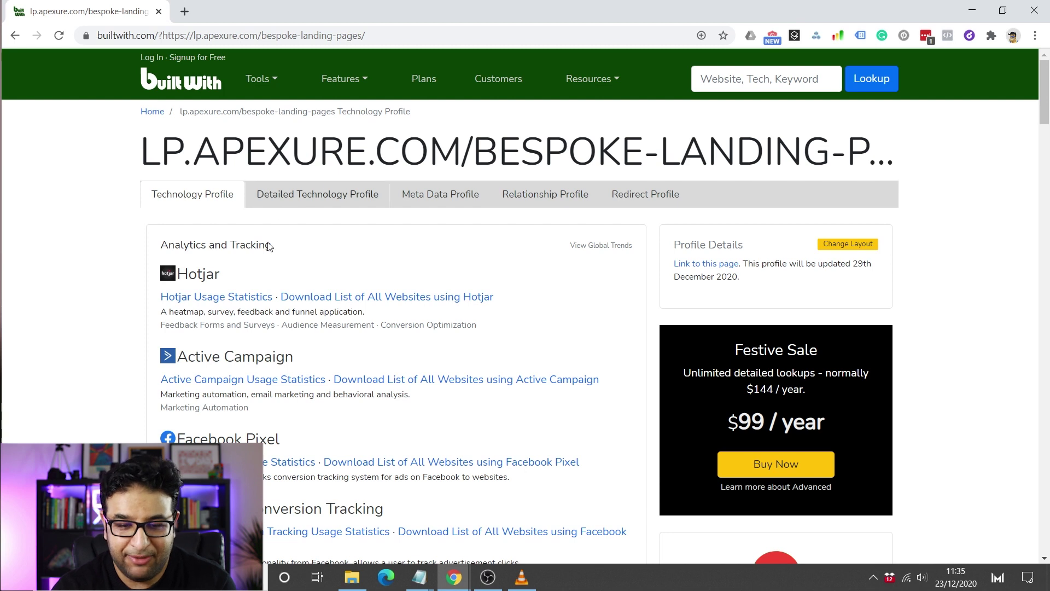
In BuiltWith, examine the technology profile of lp.apexure.com/bespoke-landing-pages, from analytics and tracking through content management system, advertising and document standards
scroll(438, 265, down, 2)
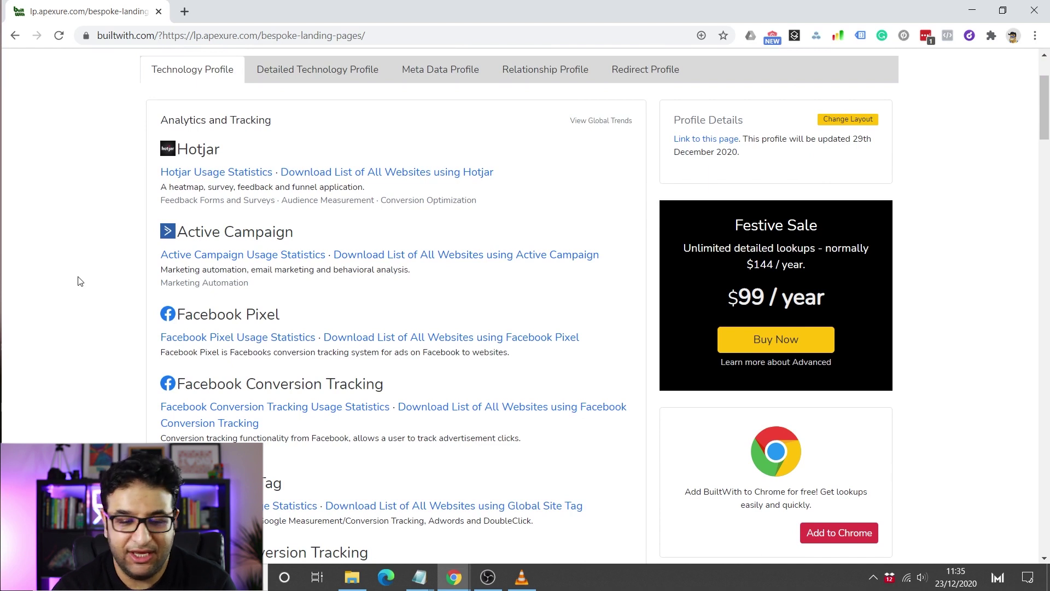
scroll(60, 356, down, 1)
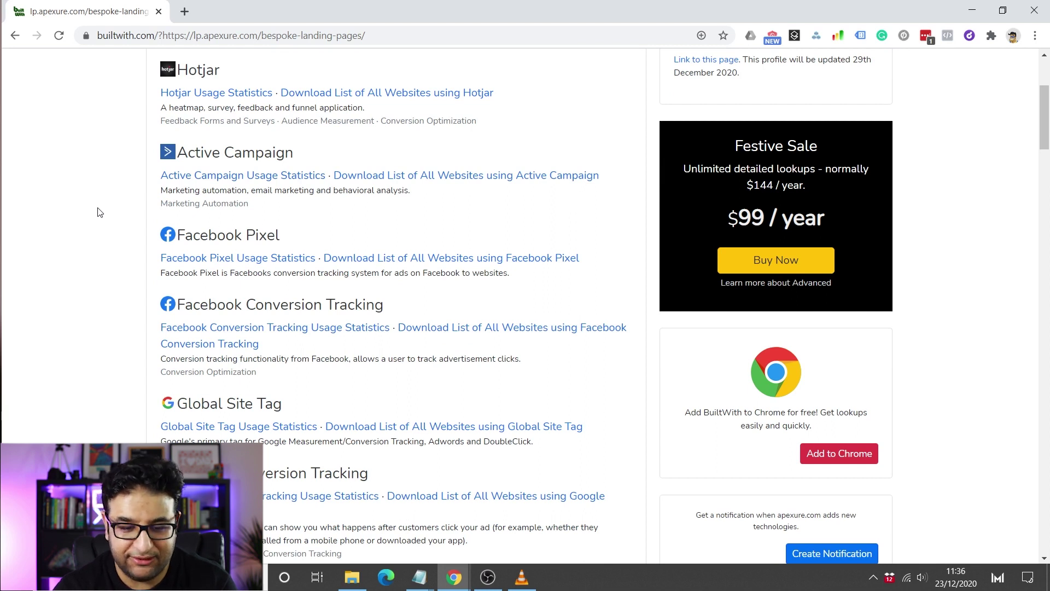
scroll(100, 212, down, 9)
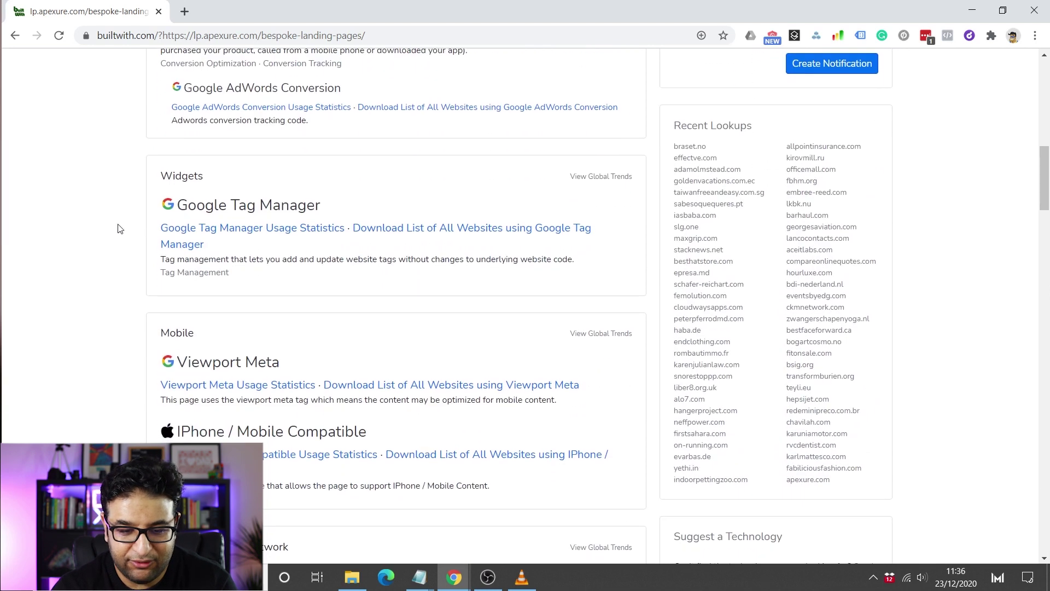
scroll(60, 303, down, 4)
scroll(168, 354, down, 5)
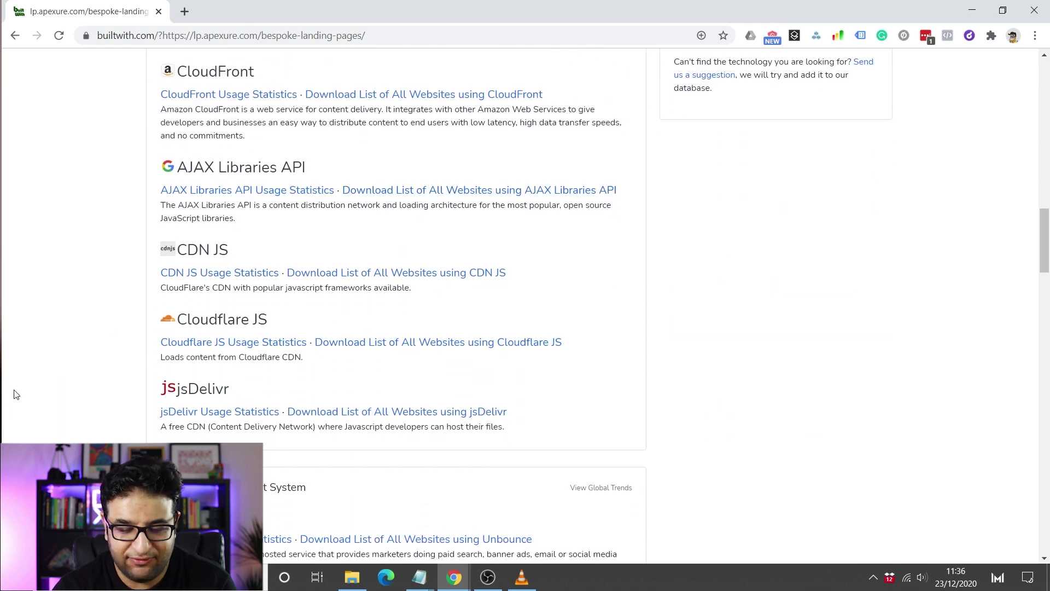
scroll(16, 394, down, 3)
scroll(16, 394, down, 3)
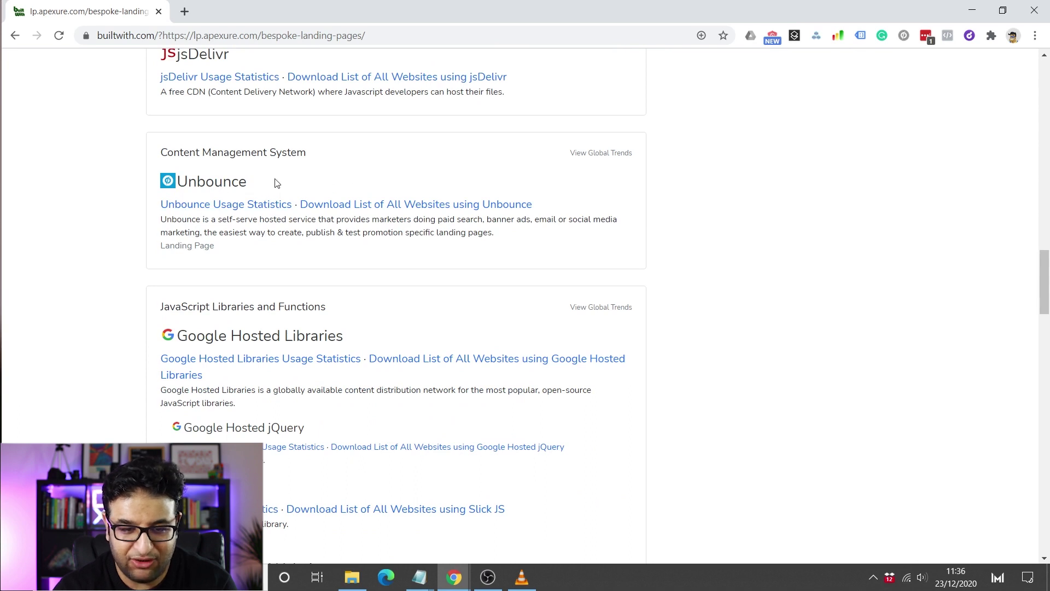
scroll(276, 184, down, 8)
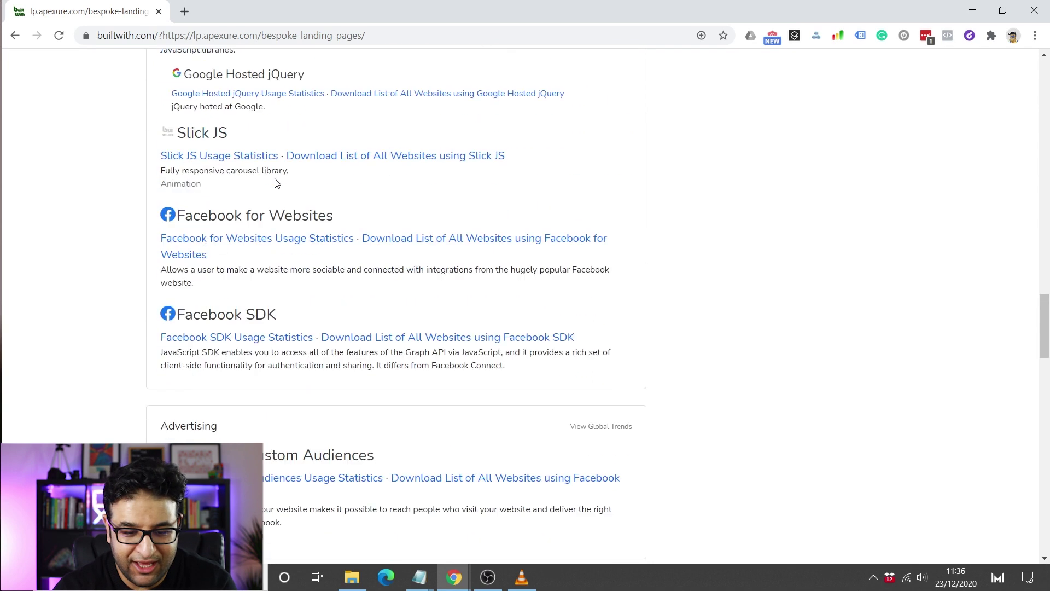
scroll(344, 327, down, 10)
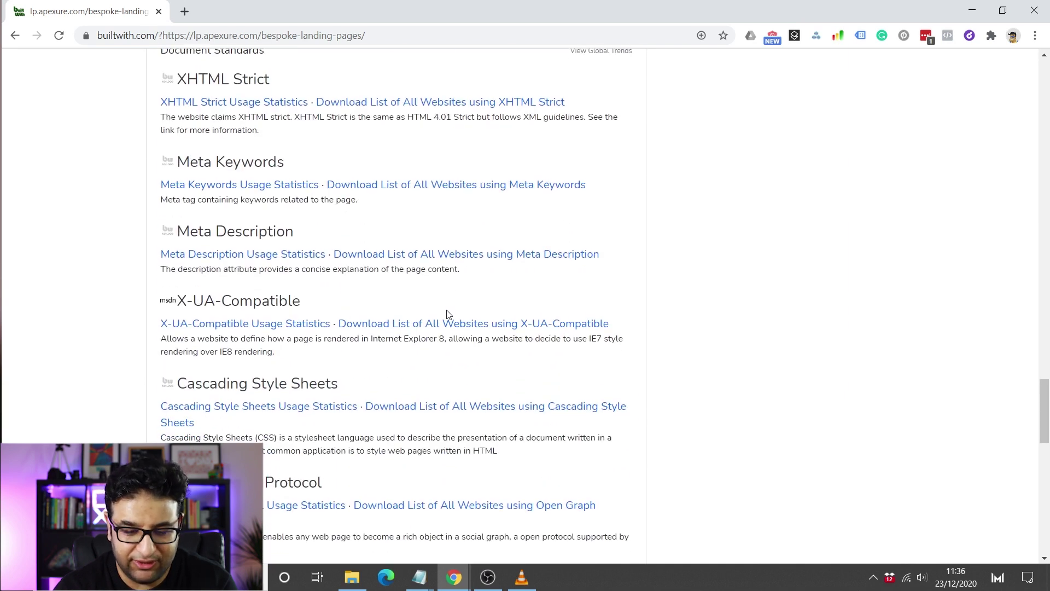
scroll(446, 313, down, 6)
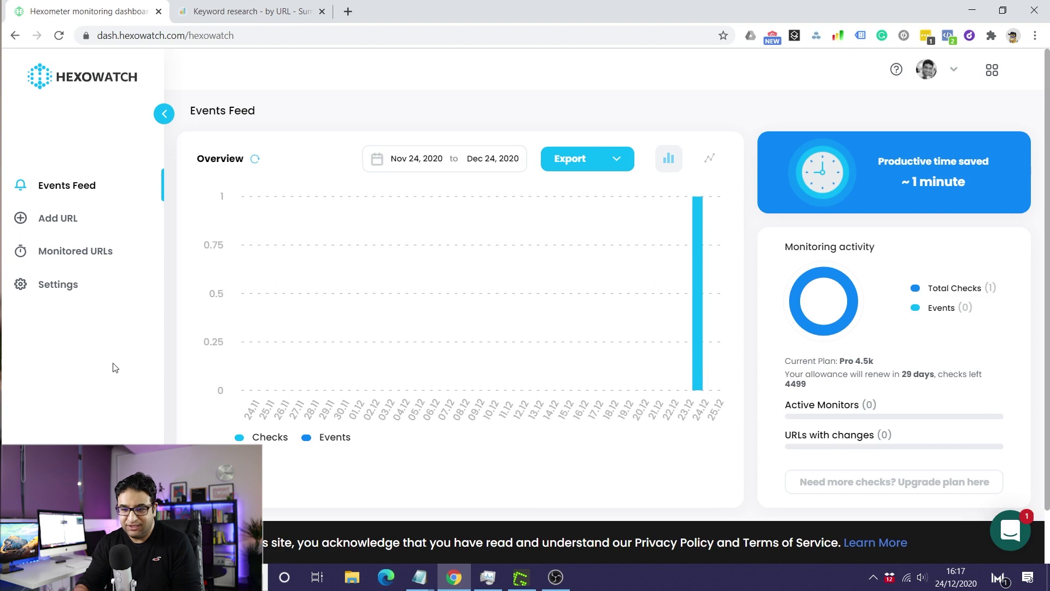
In Hexowatch, go to the monitored URLs and set up a new URL with Visual monitoring
click(60, 264)
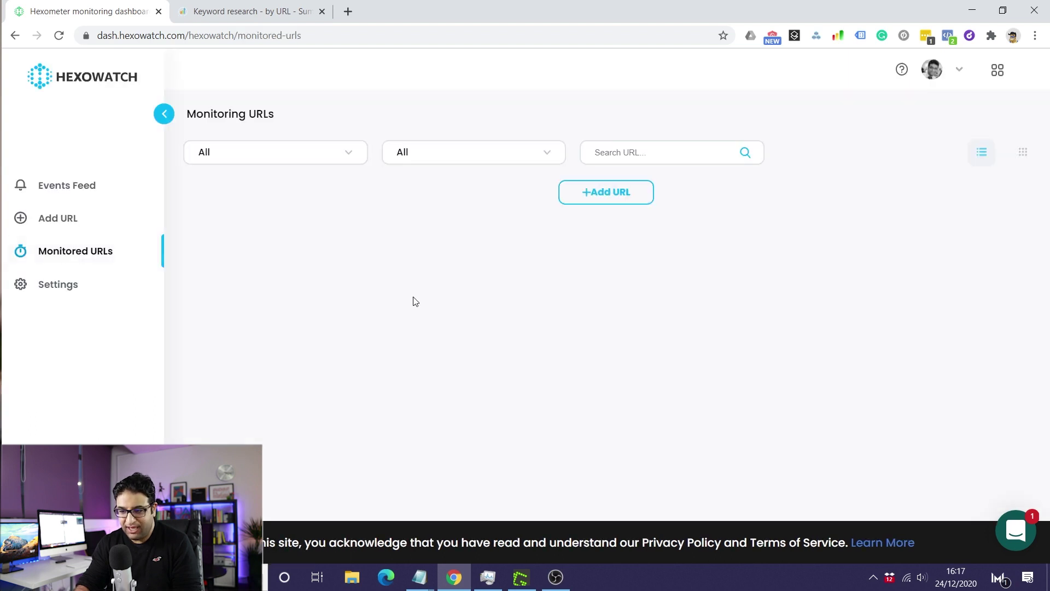
click(574, 194)
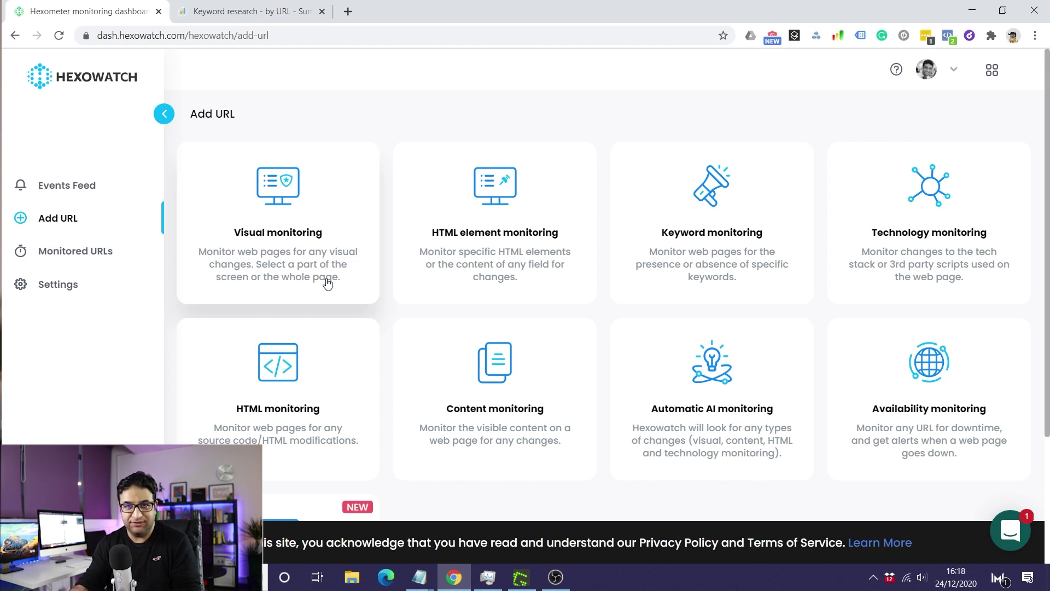
click(273, 253)
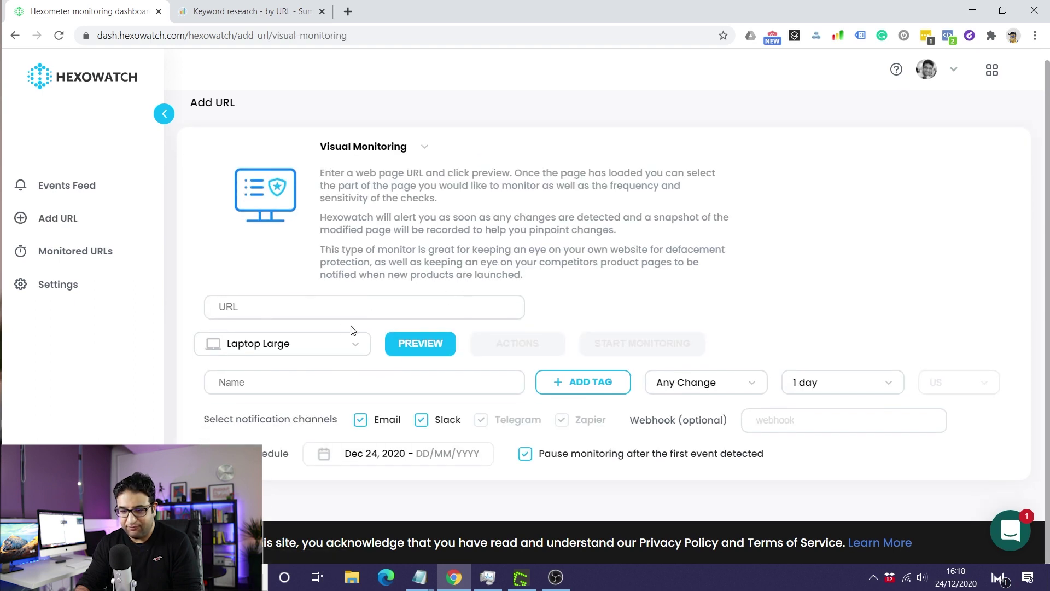
click(342, 306)
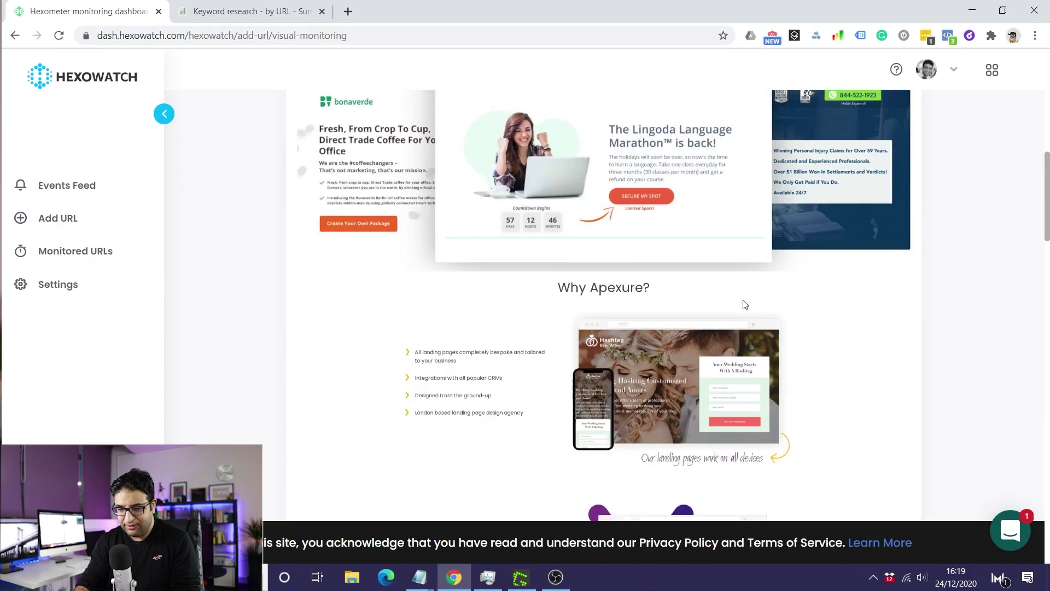
scroll(743, 305, down, 15)
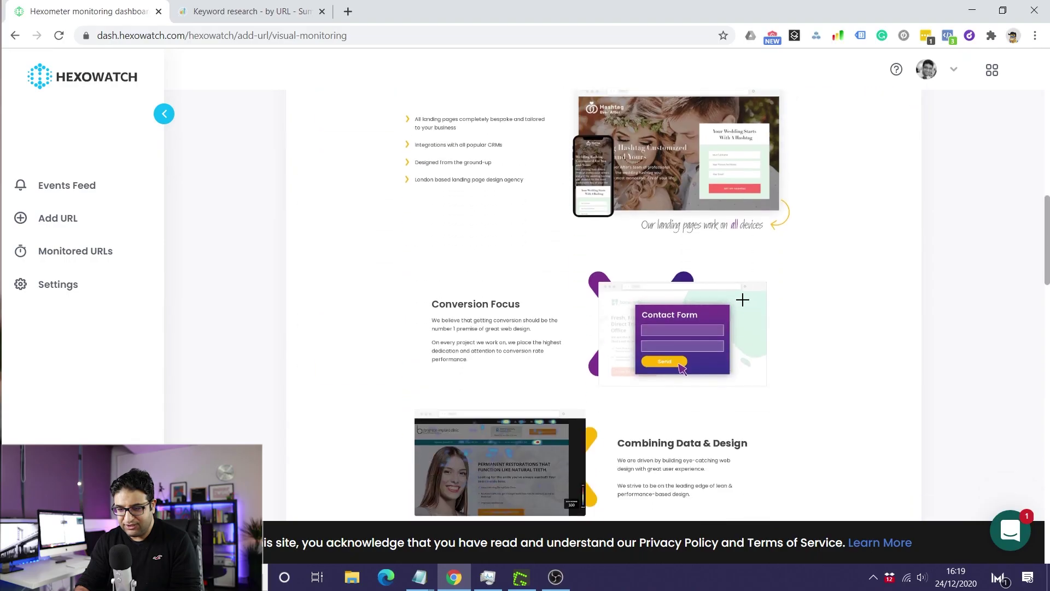
scroll(743, 299, down, 5)
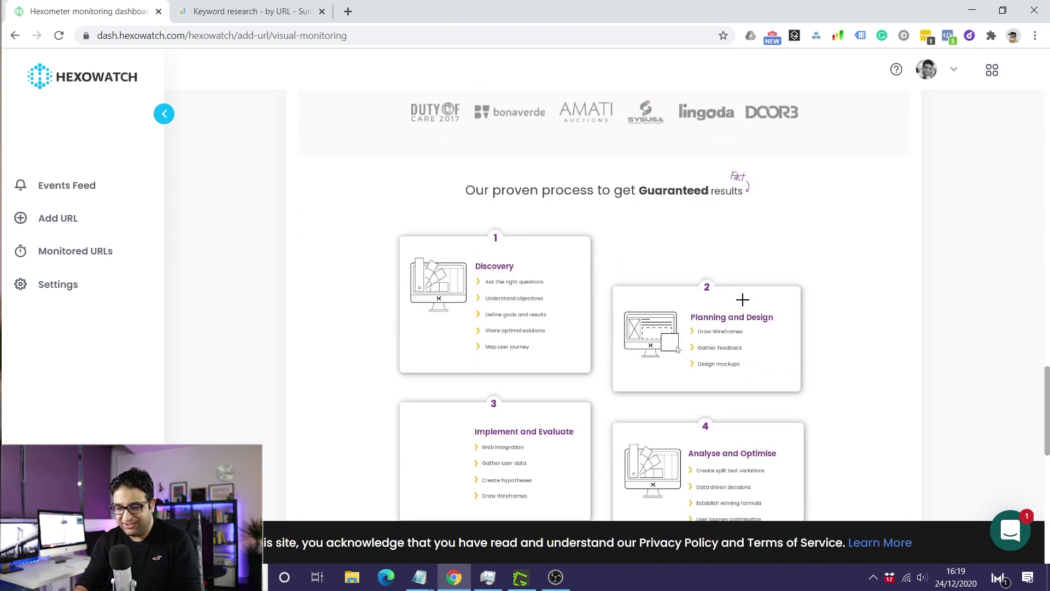
scroll(743, 299, up, 20)
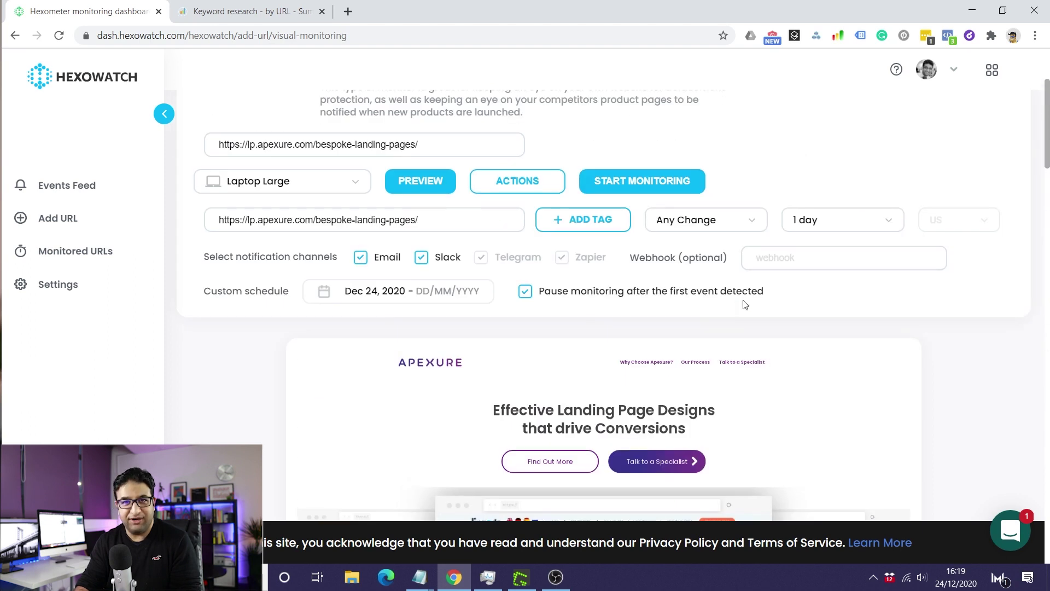
click(666, 180)
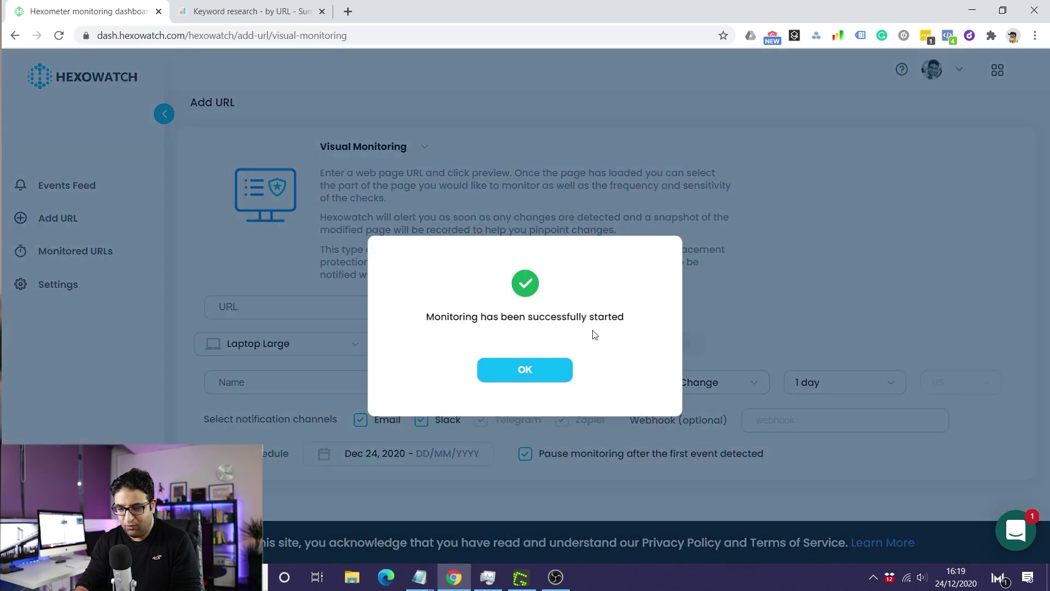
click(553, 372)
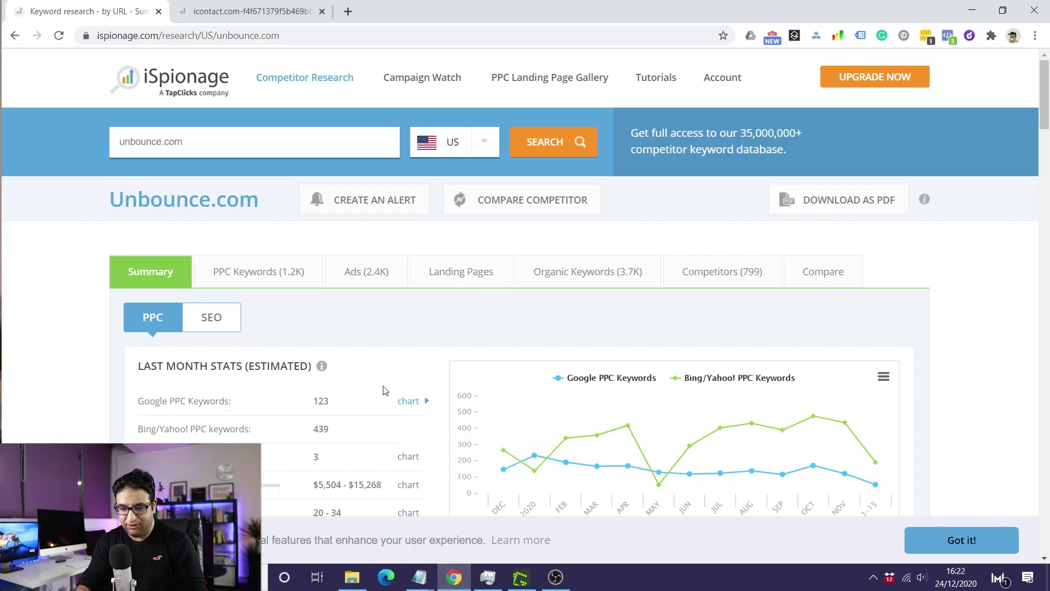
In iSpionage, examine the unbounce.com PPC summary, from last month's stats and user journey to top keywords, top ads and competitor landing pages
scroll(385, 390, down, 1)
scroll(385, 390, up, 1)
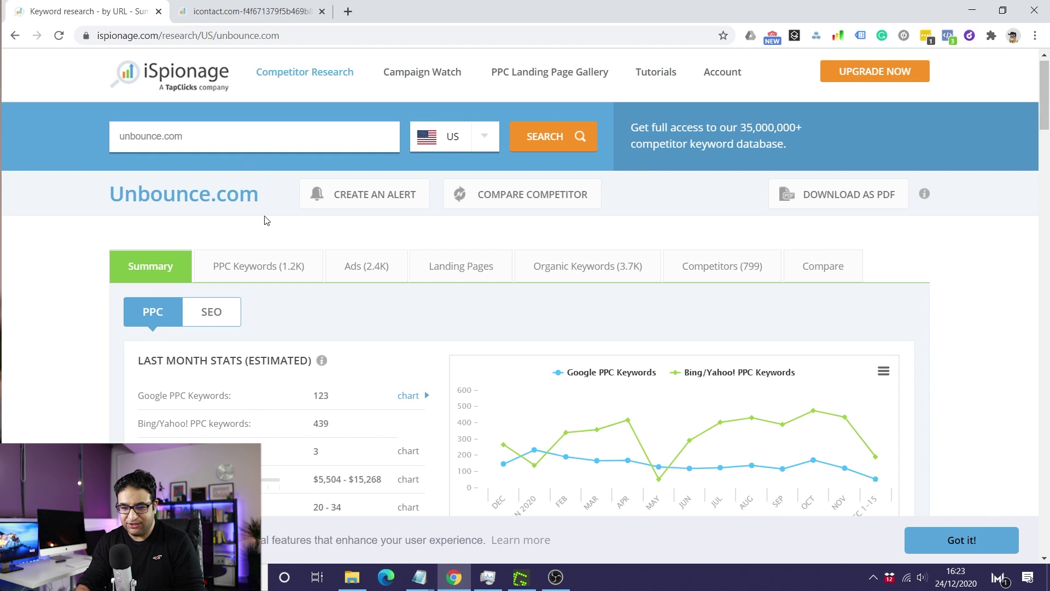
scroll(362, 359, down, 3)
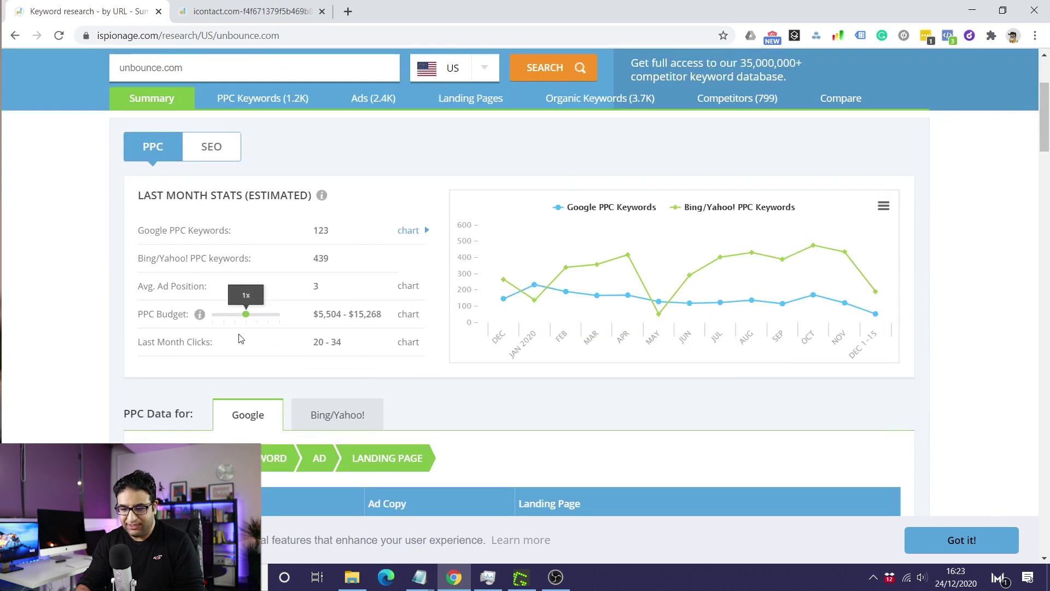
scroll(223, 294, down, 3)
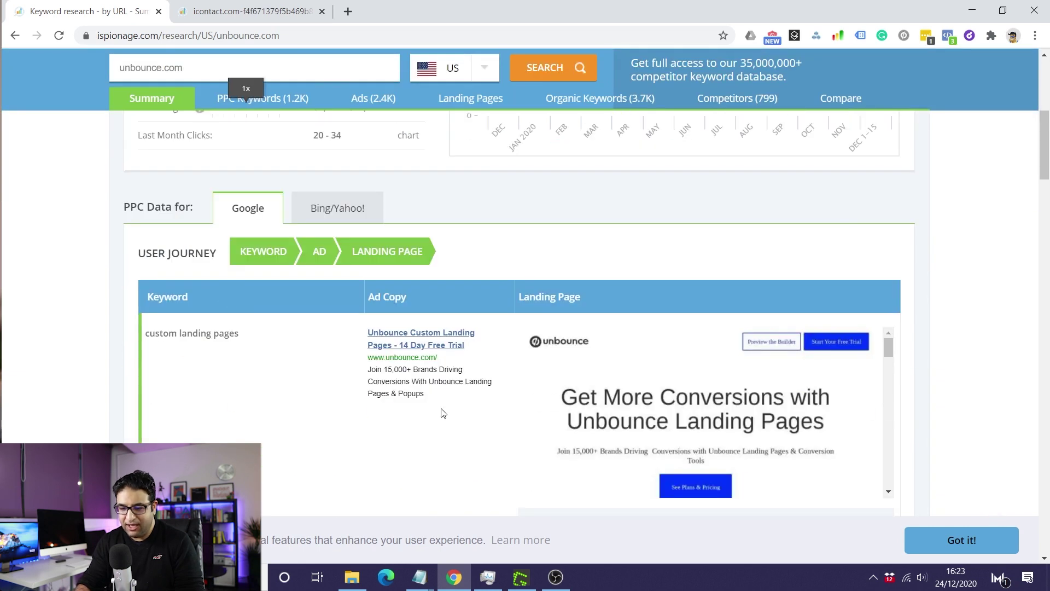
scroll(443, 413, down, 5)
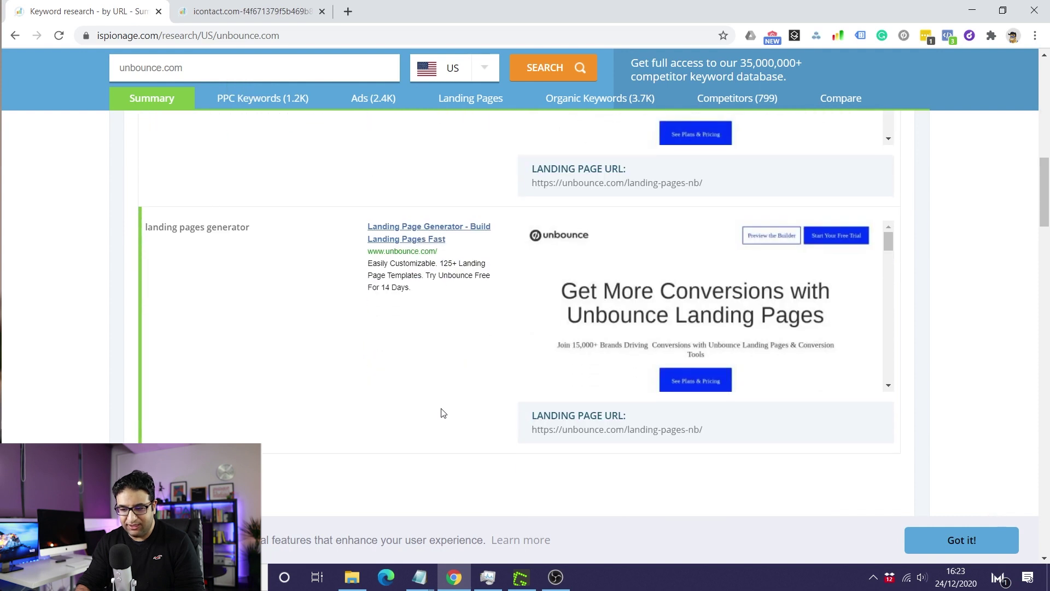
scroll(444, 413, down, 6)
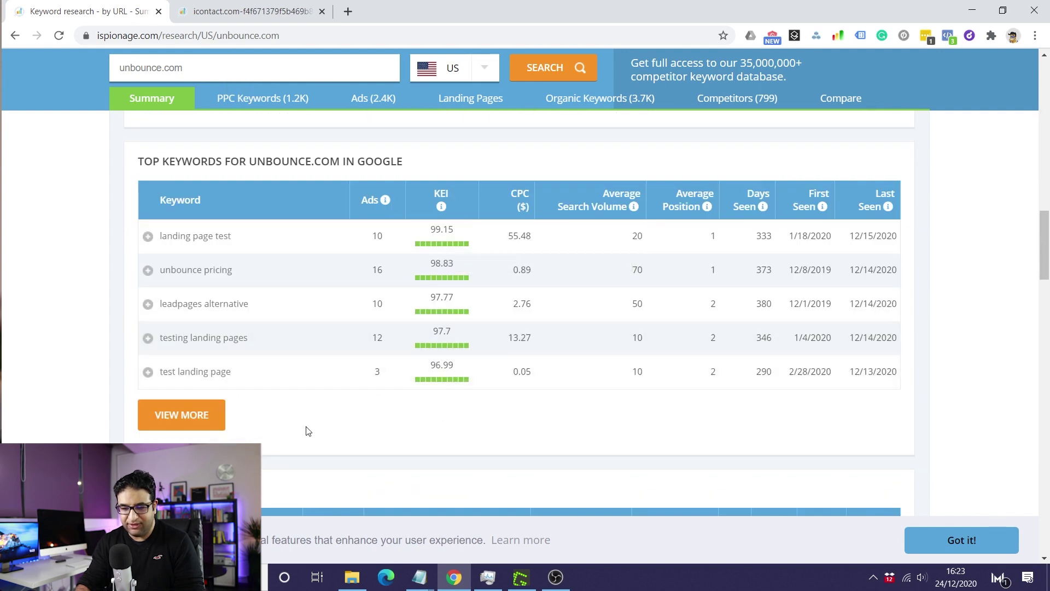
scroll(396, 430, down, 8)
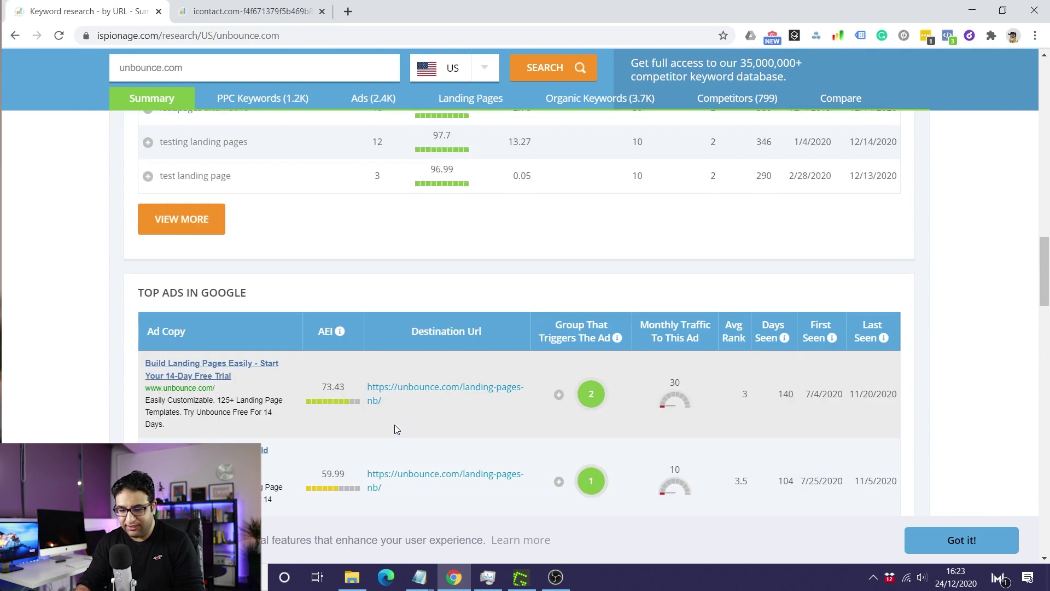
scroll(397, 429, down, 3)
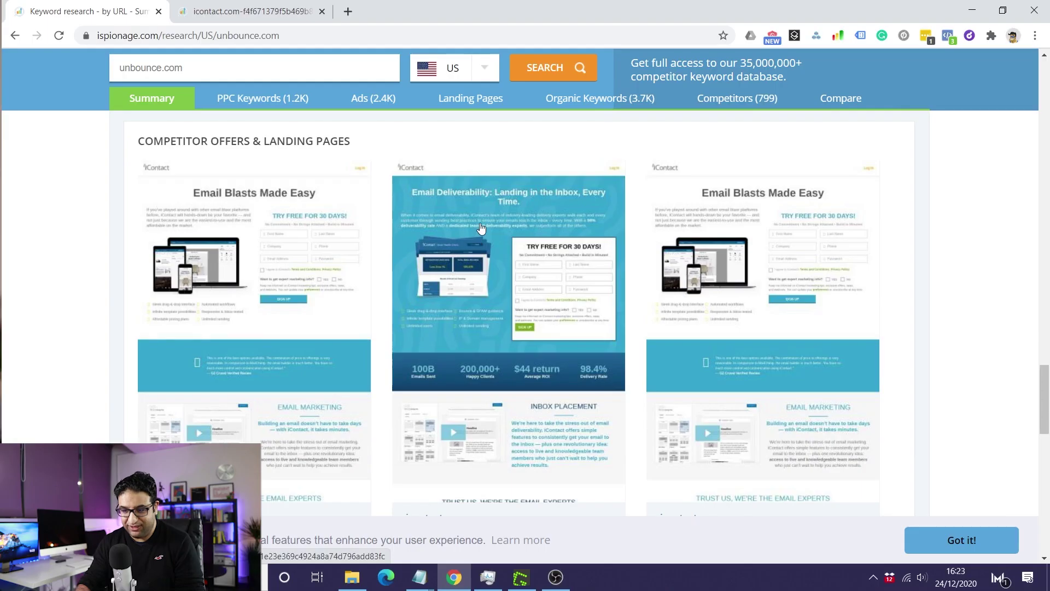
Open iContact's "Email Deliverability: Landing in the Inbox, Every Time." landing page capture, enlarge it and return to the unbounce.com summary
click(480, 225)
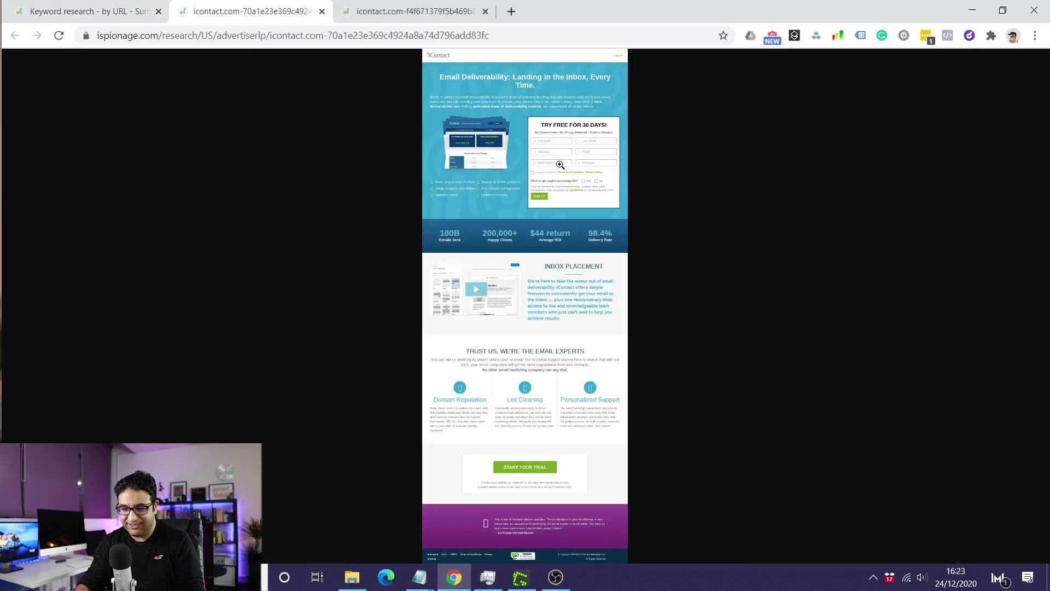
click(560, 165)
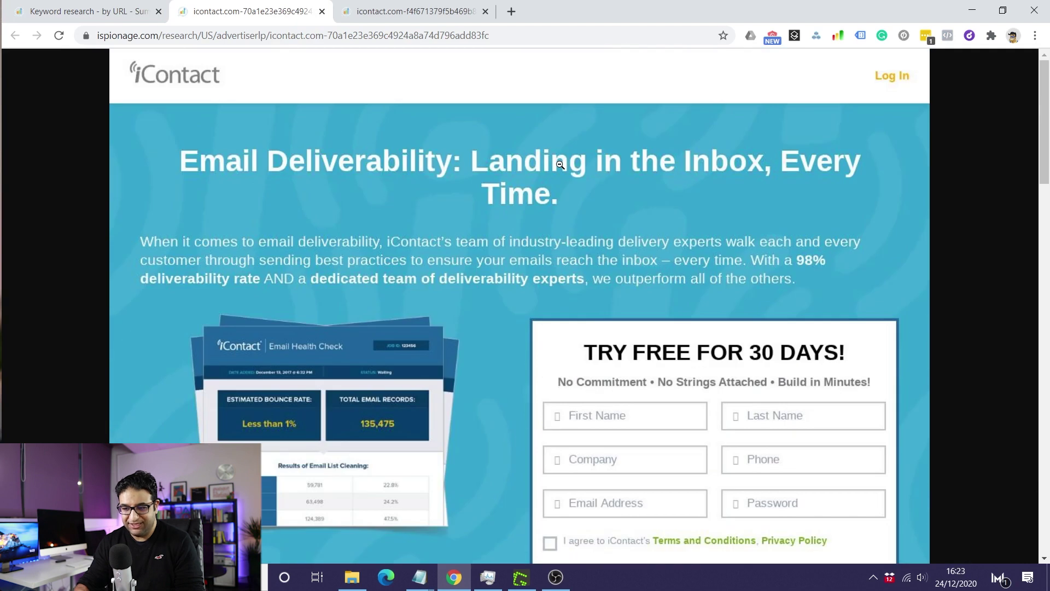
key(ctrl+shift+Tab)
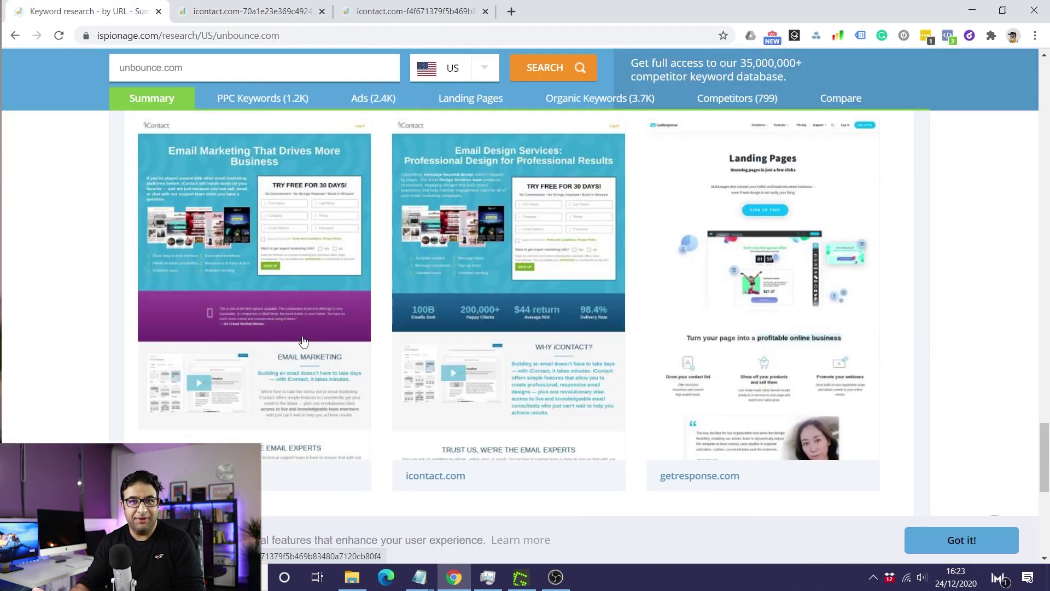